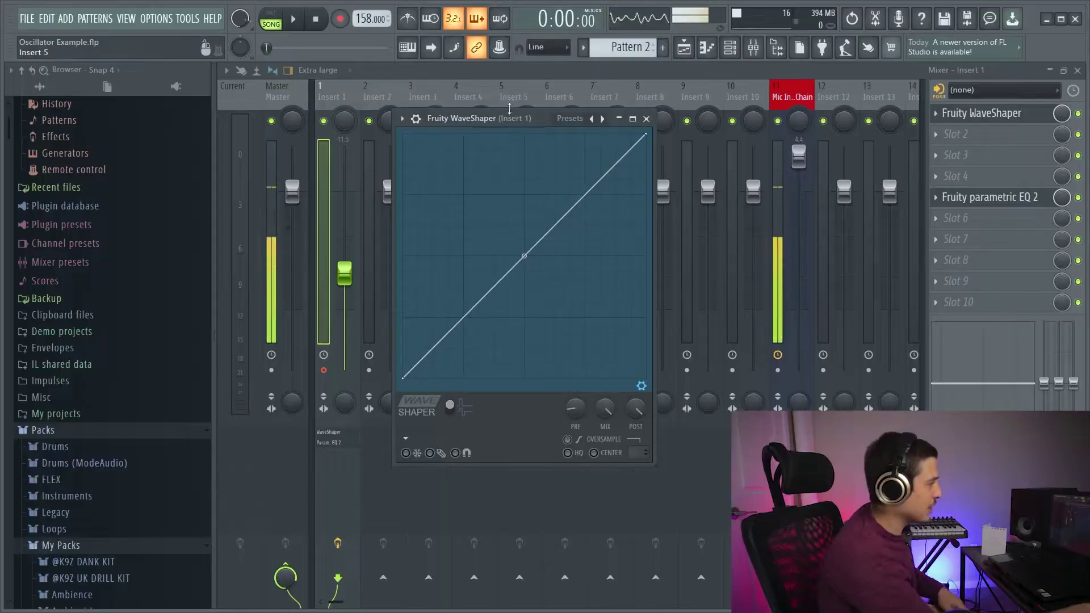
left_click_drag(509, 115, 522, 102)
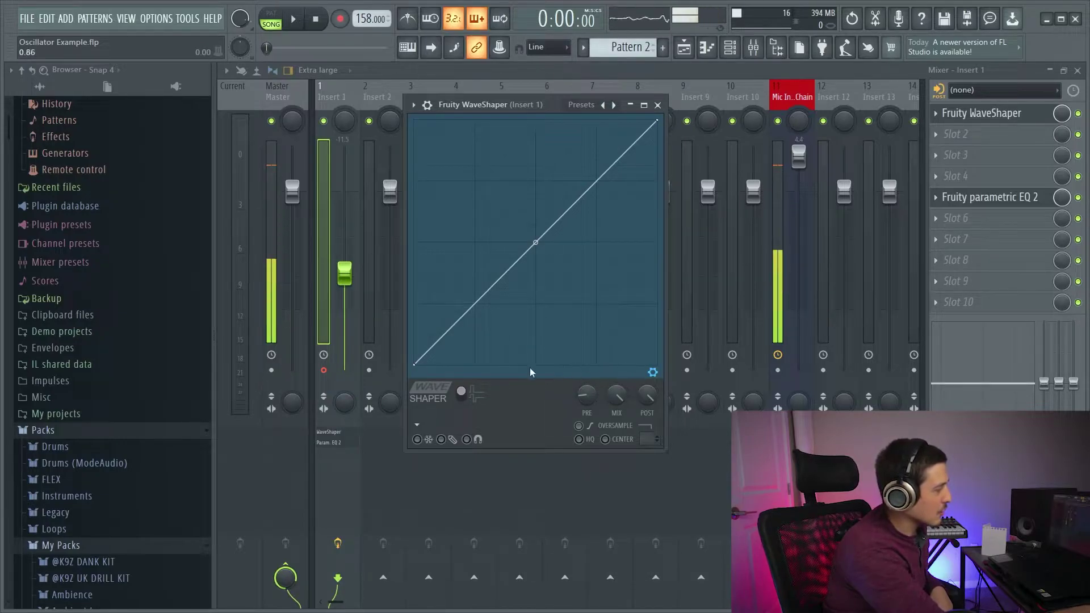
left_click(294, 21)
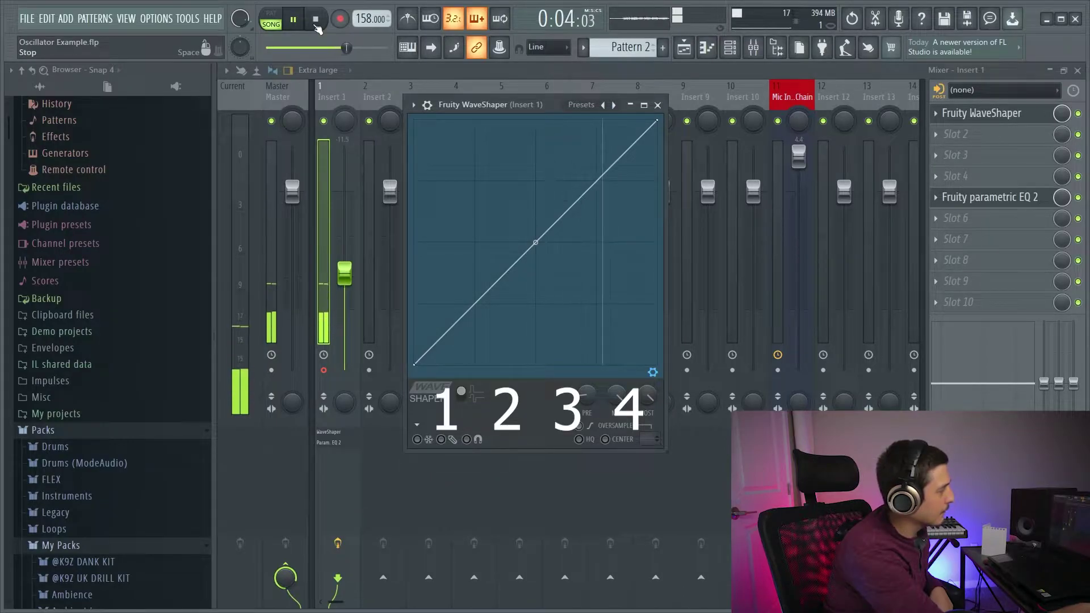
key("space")
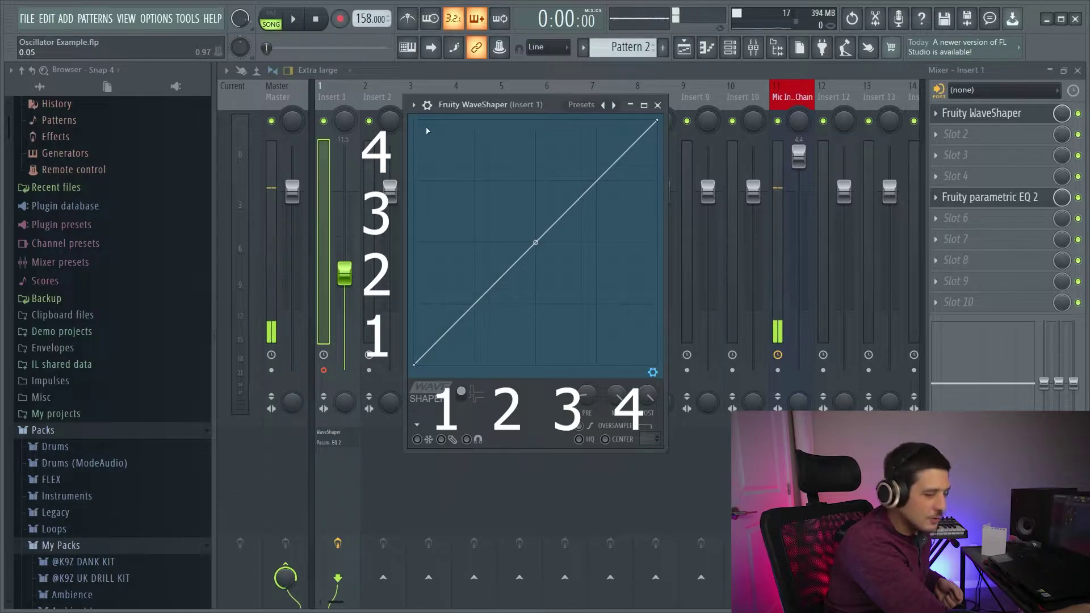
Add two points to the WaveShaper curve and toggle unipolar, then back to bipolar.
right_click(596, 180)
right_click(475, 304)
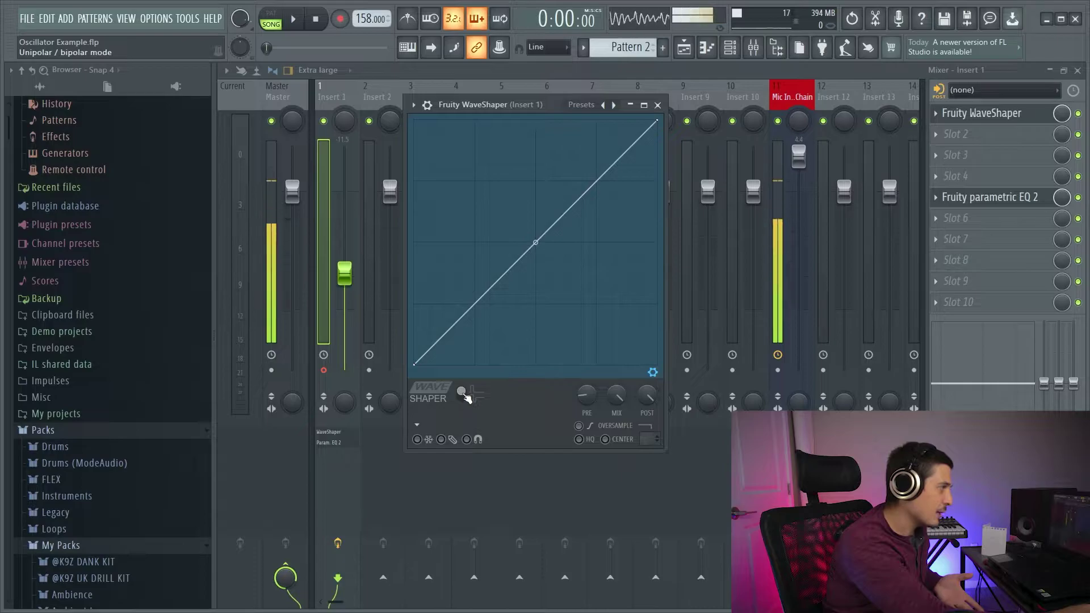
left_click(464, 395)
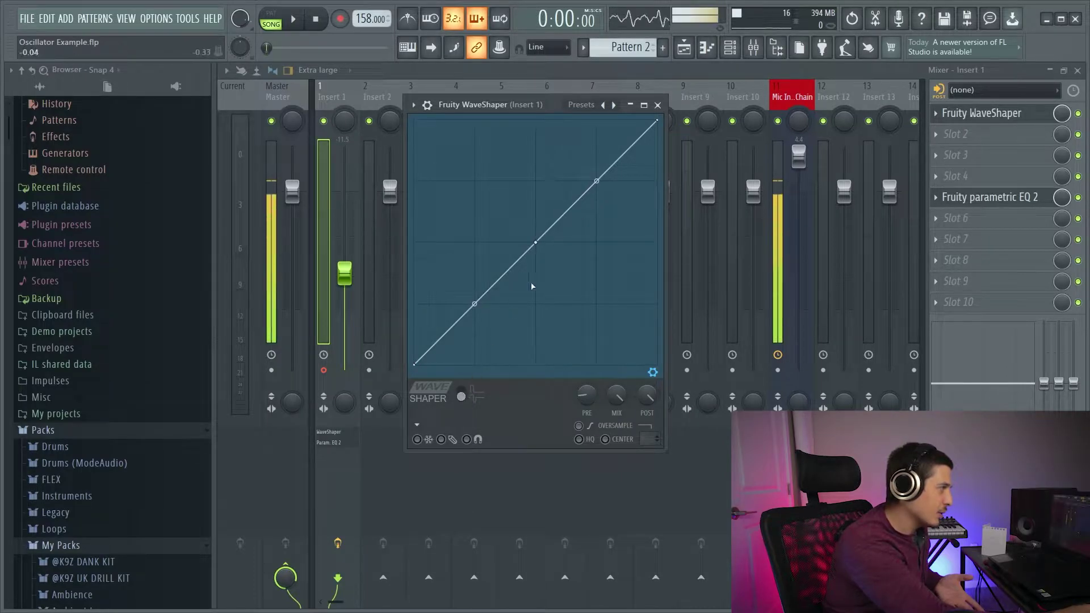
left_click(464, 395)
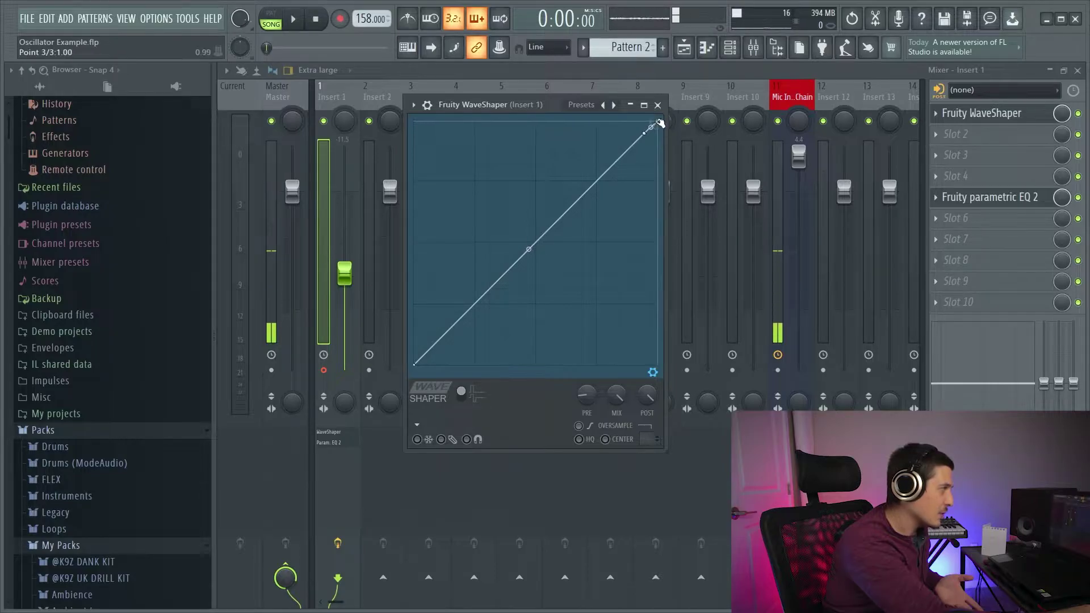
Lower the curve's top-right end point and delete the extra point near the end.
left_click_drag(656, 121, 660, 141)
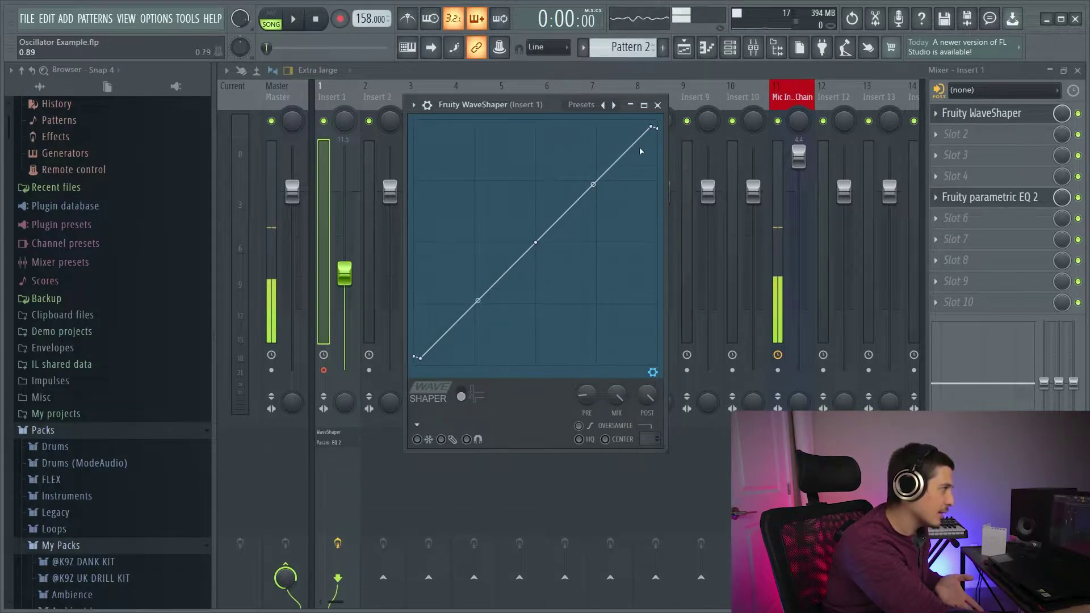
right_click(658, 134)
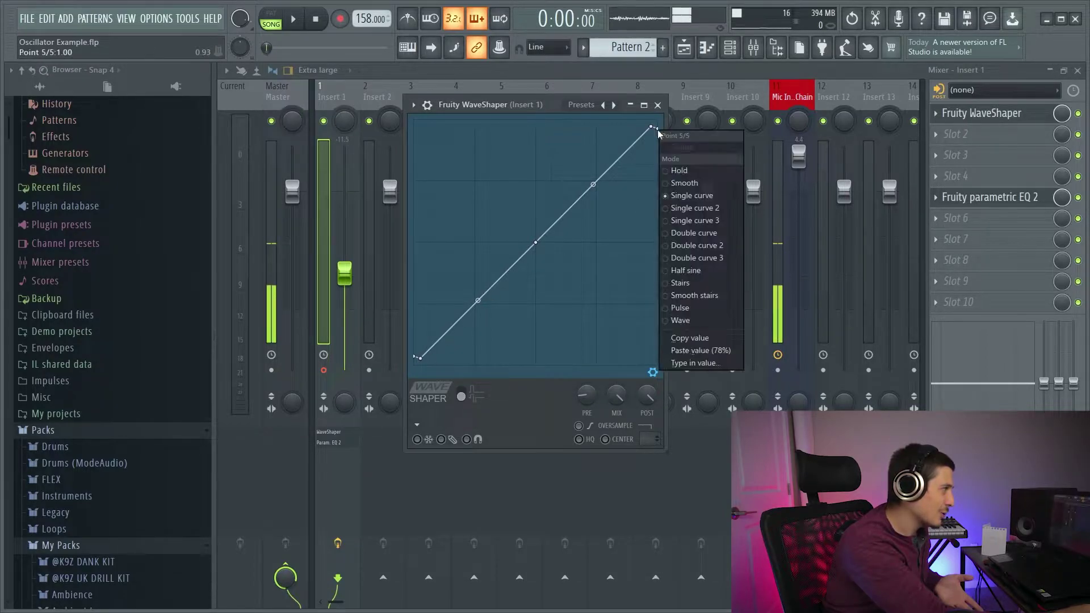
left_click(659, 137)
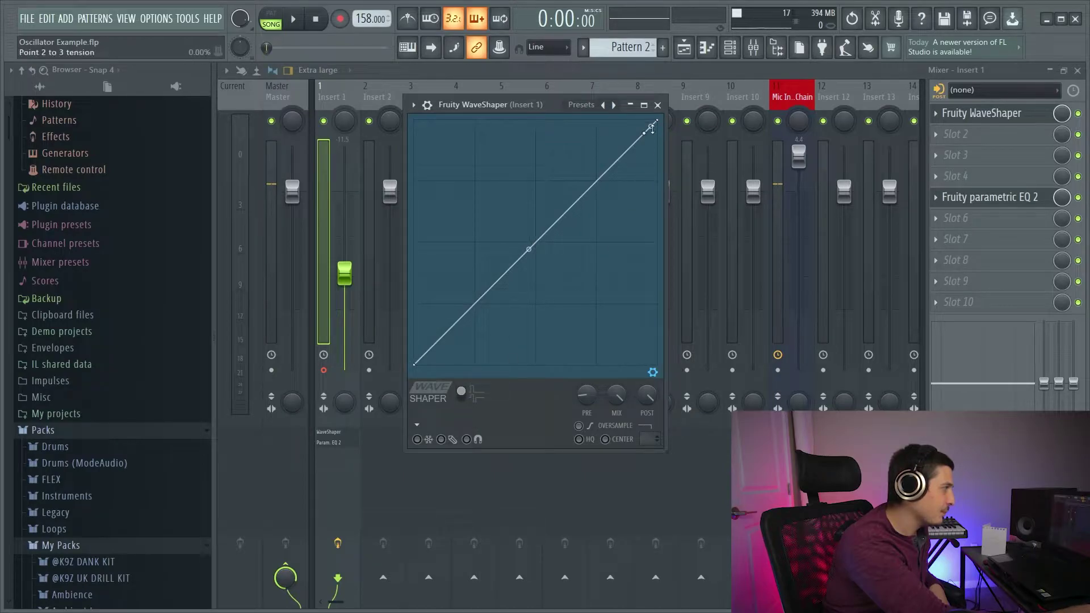
right_click(648, 137)
left_click(661, 151)
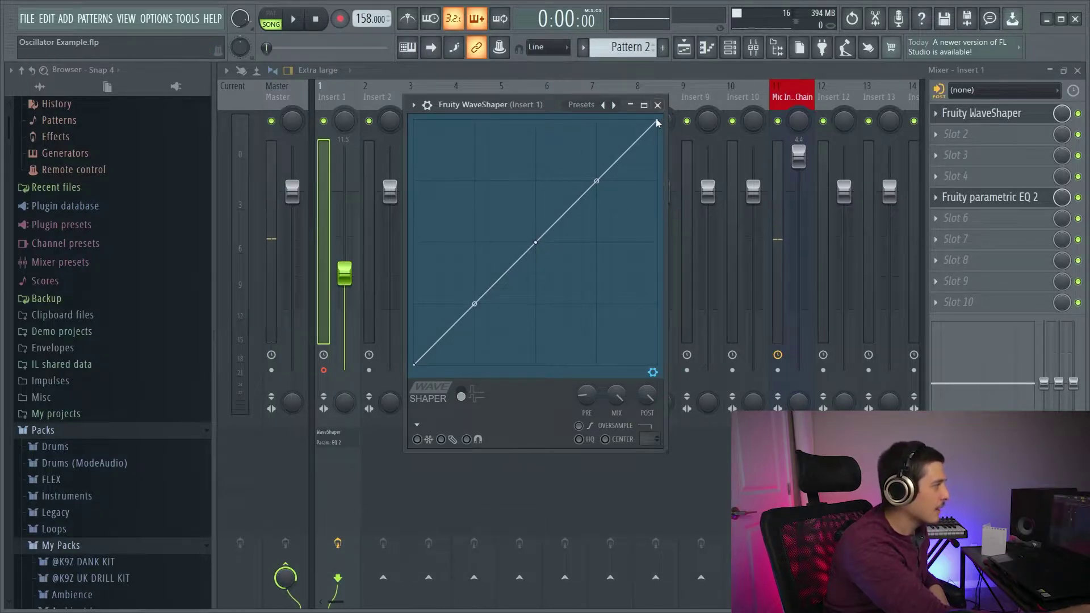
Pull the end point down to flatten the curve's top, then zoom the playlist onto the first kick.
right_click(581, 196)
left_click_drag(656, 120, 692, 194)
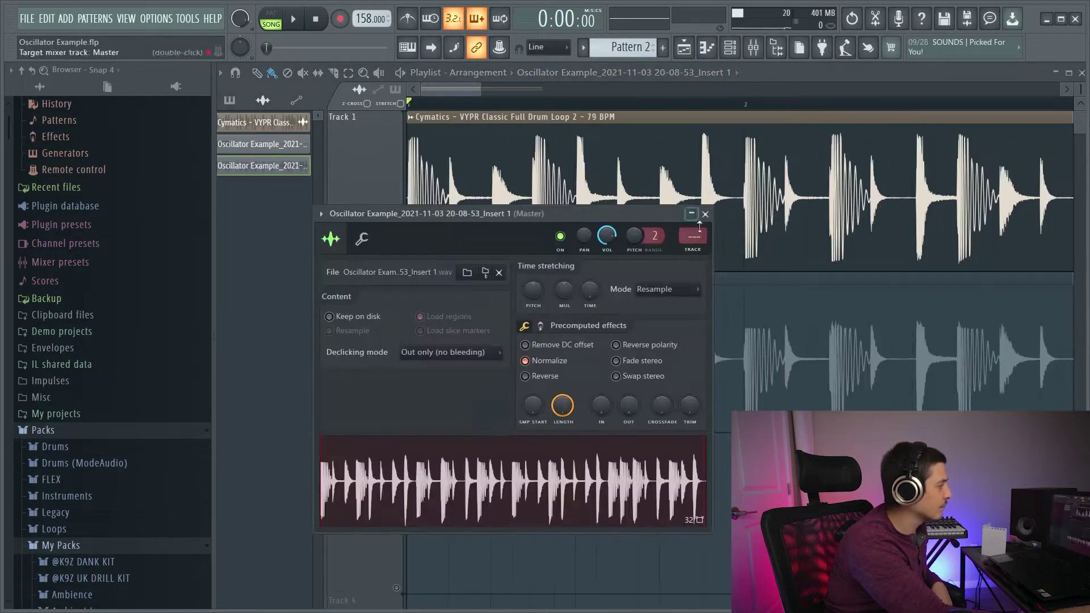
left_click(705, 214)
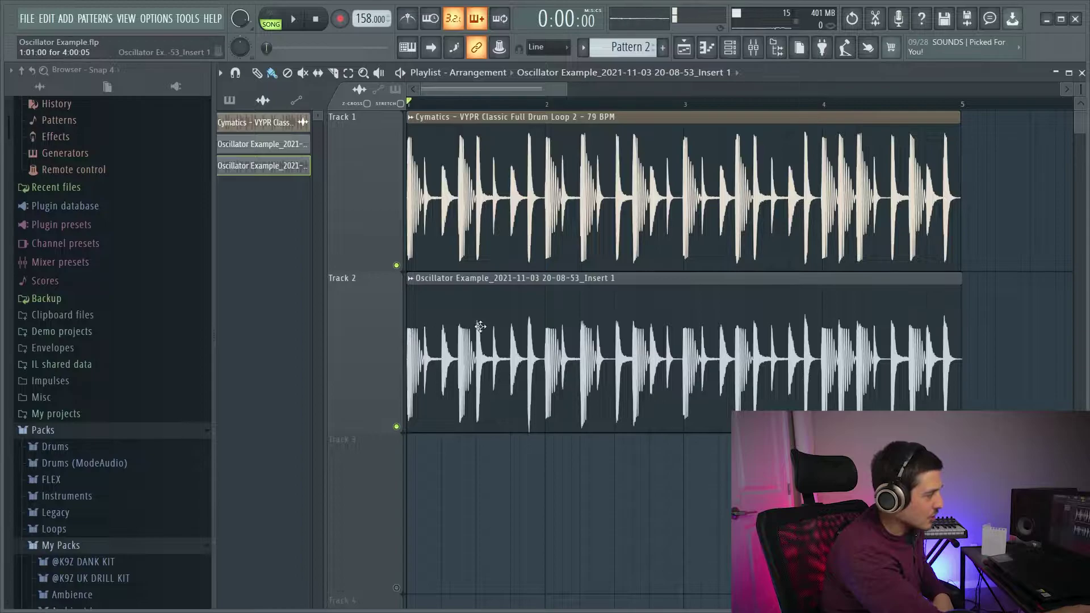
left_click_drag(567, 90, 432, 90)
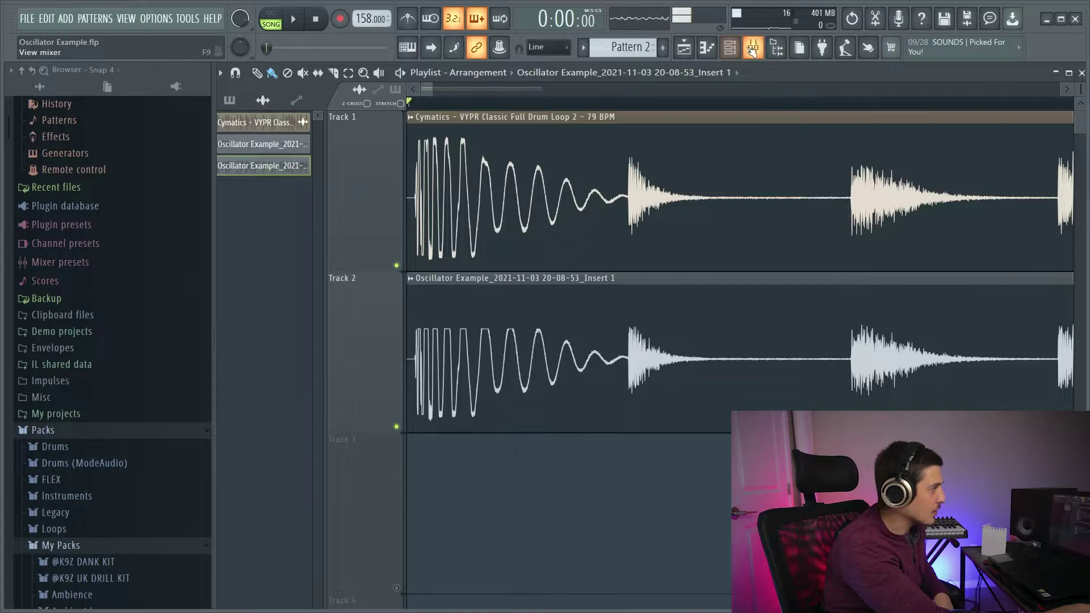
Select Insert 1 in the Mixer, open its WaveShaper, and return to the playlist.
left_click(753, 48)
left_click(358, 110)
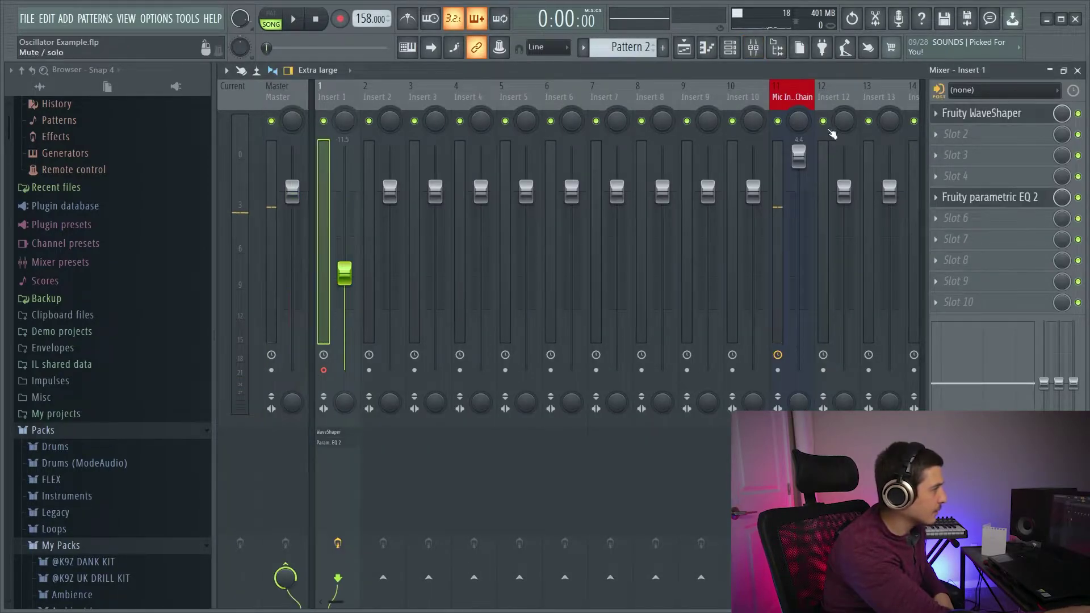
left_click(988, 113)
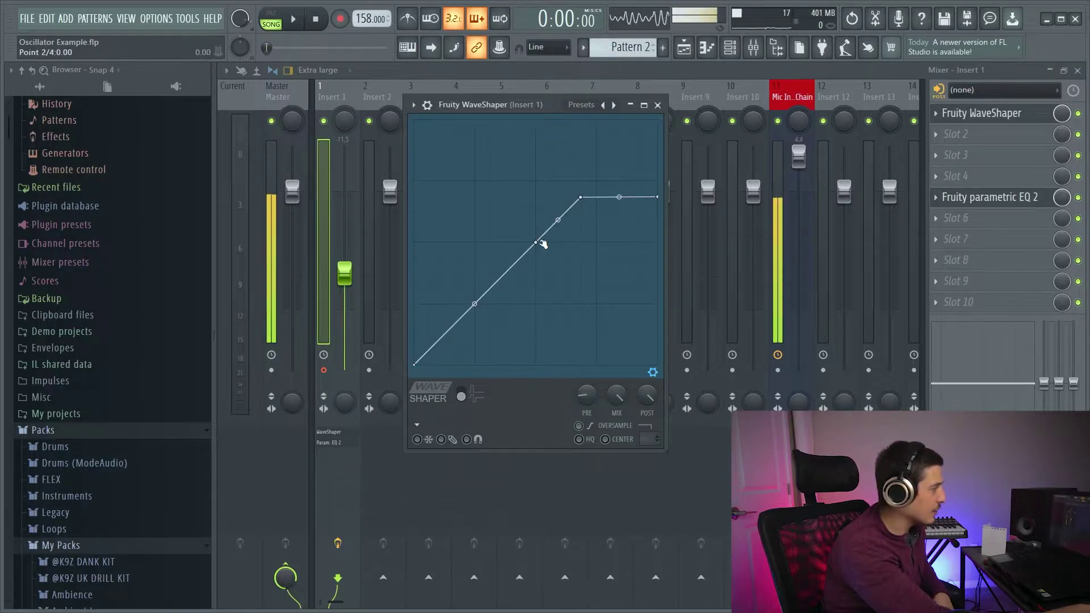
left_click(730, 48)
left_click(684, 50)
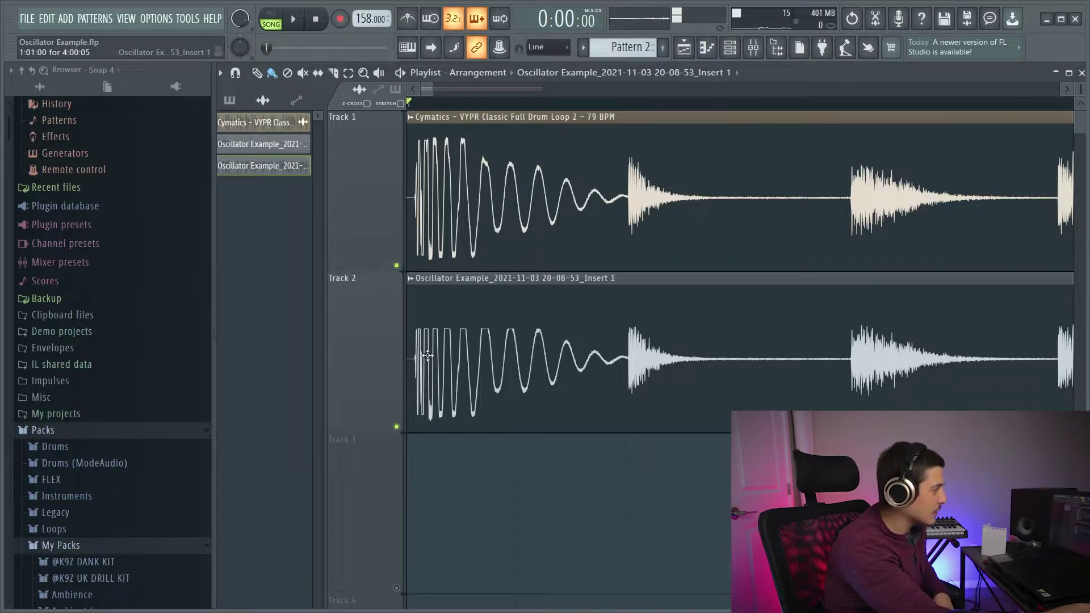
Bring up Insert 1's Fruity parametric EQ 2 and reopen the WaveShaper from the Mixer.
left_click(753, 49)
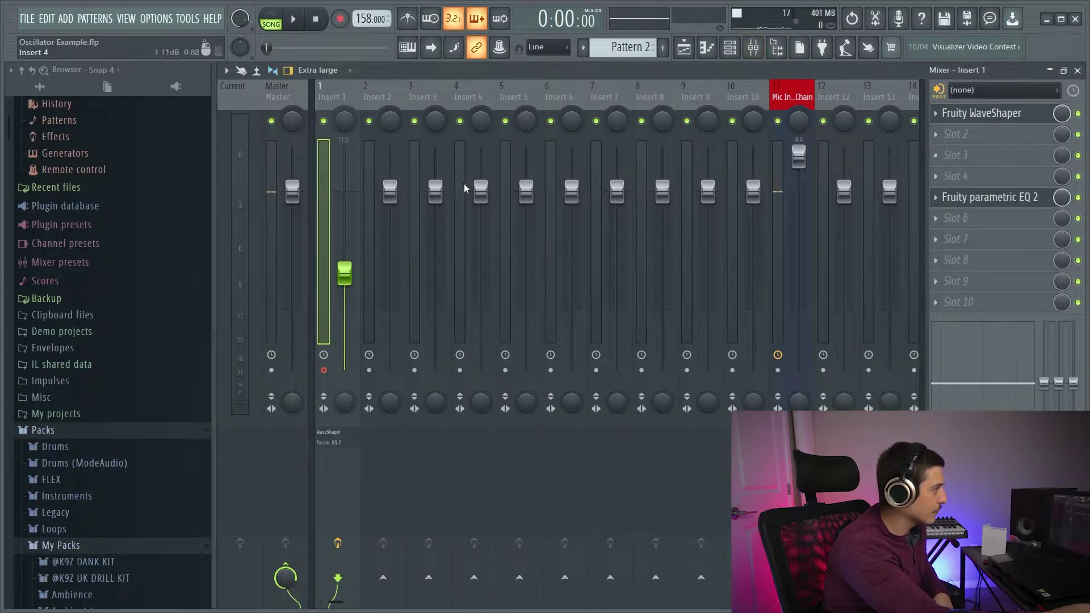
left_click(985, 197)
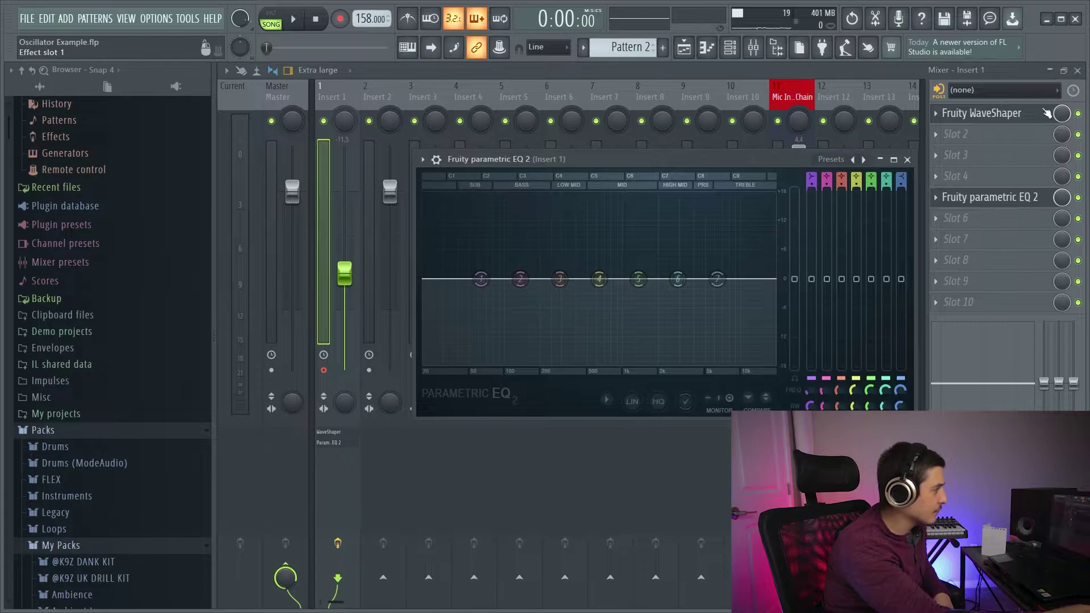
left_click(1026, 114)
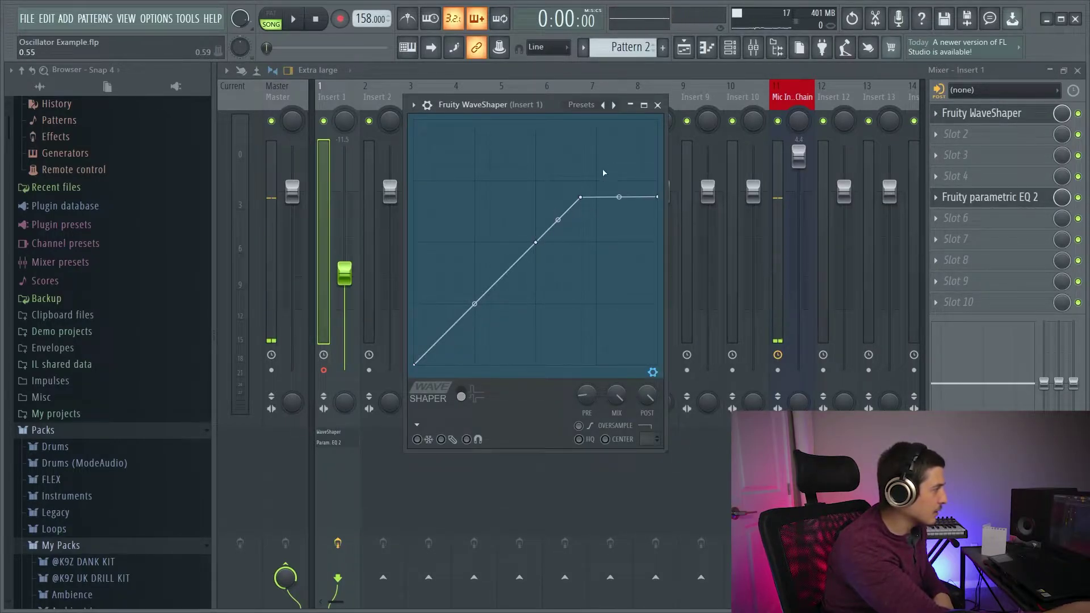
Close the Mixer and parametric EQ, and move the WaveShaper window over the playlist.
left_click(1081, 72)
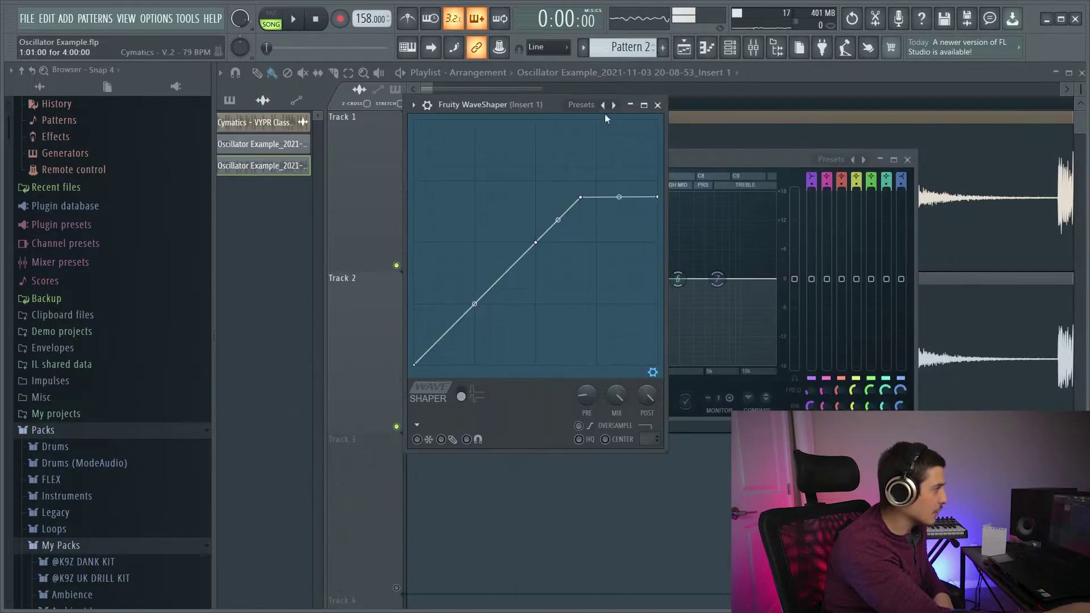
left_click(907, 159)
left_click_drag(544, 105, 880, 174)
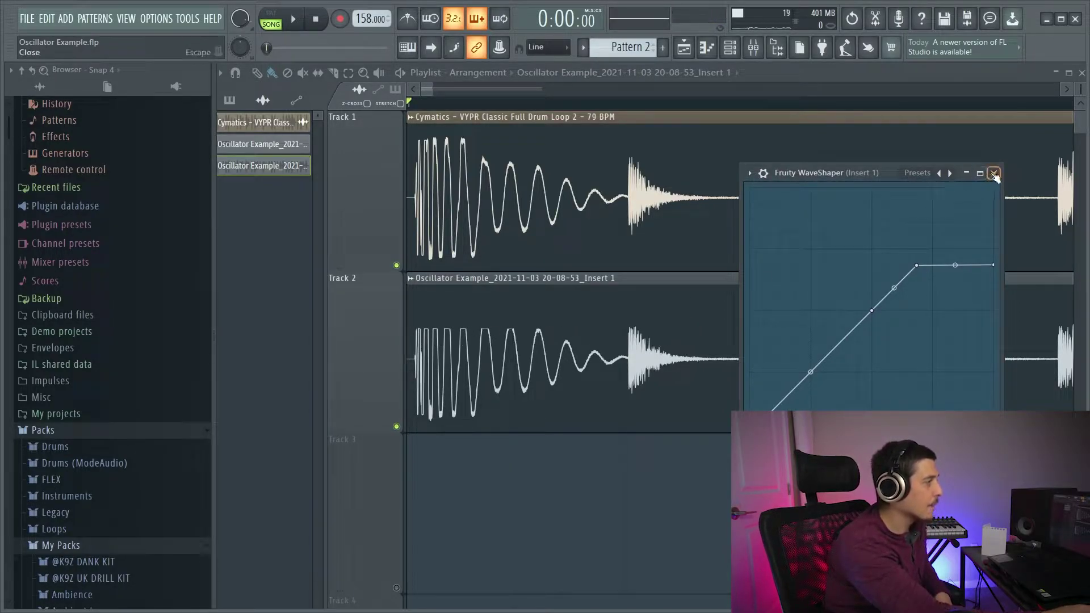
Raise the curve's end point back to the top-right corner for a straight diagonal.
right_click(993, 265)
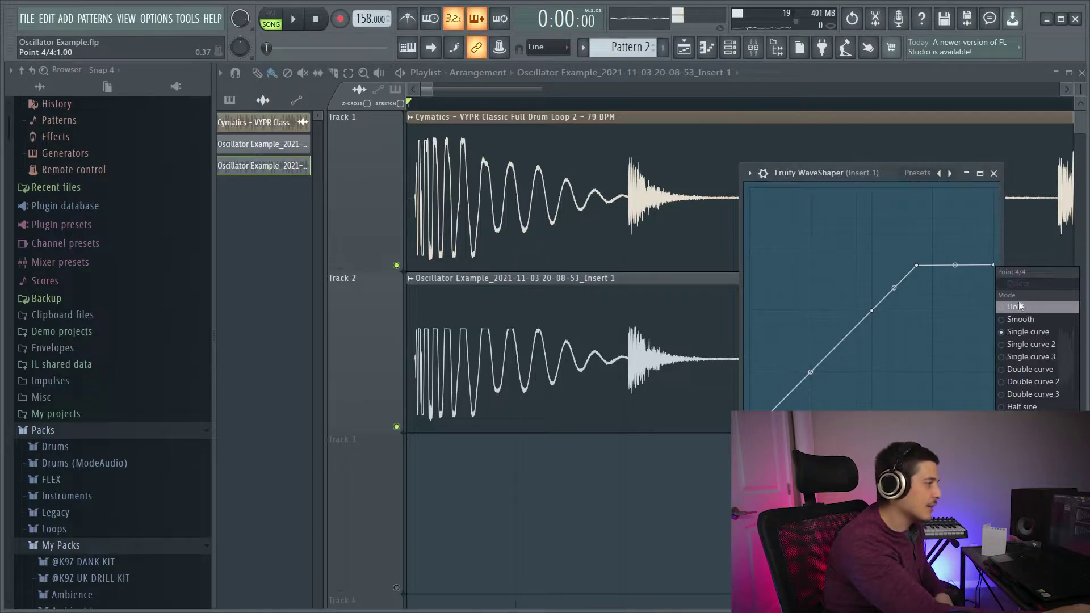
left_click(988, 269)
left_click_drag(992, 265, 1016, 170)
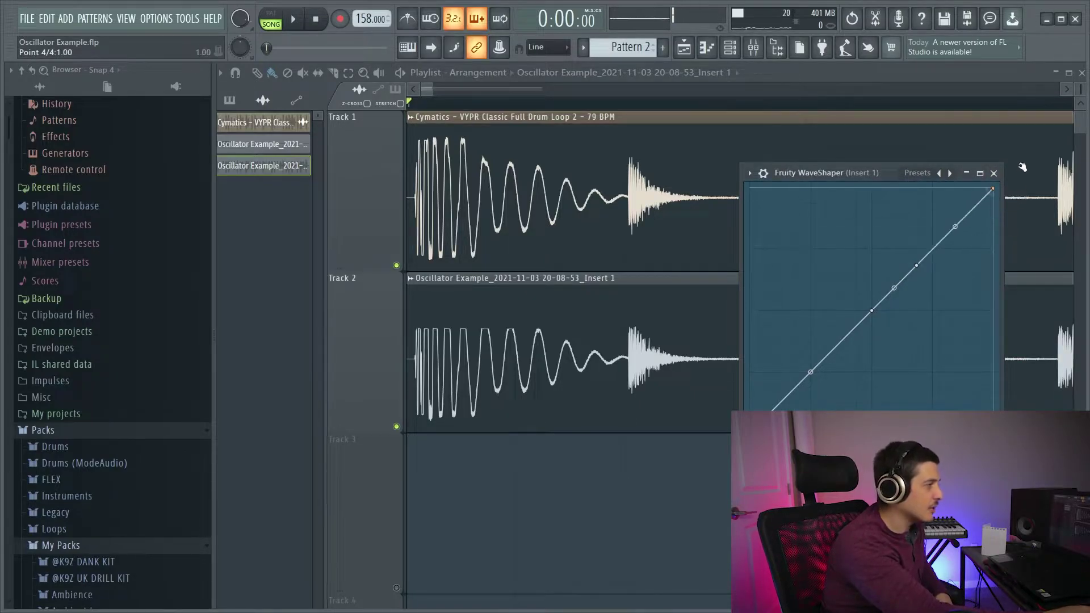
right_click(916, 265)
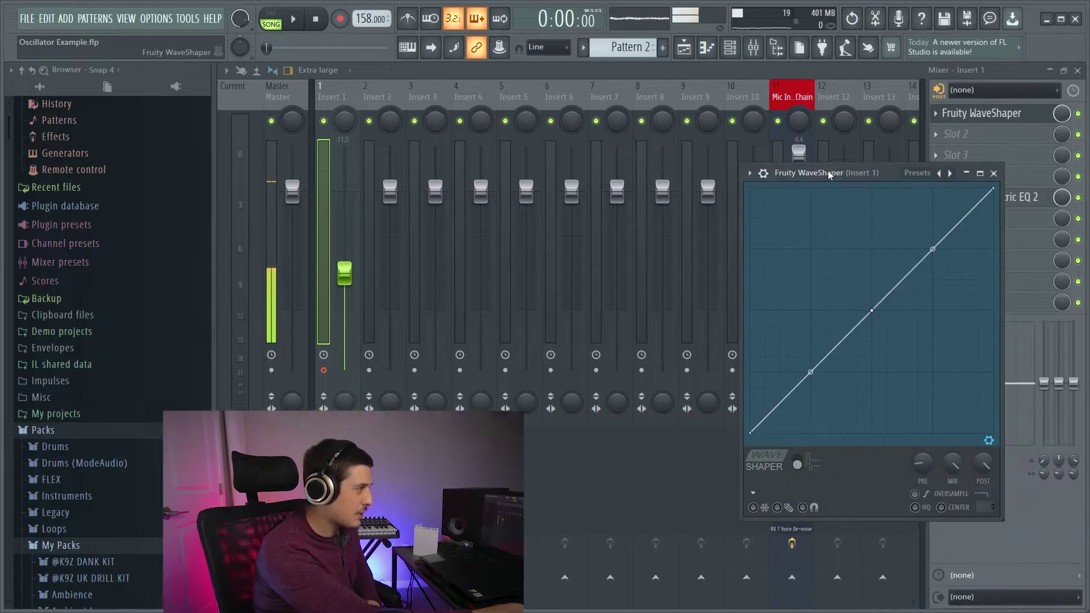
Switch the Soft Saturation curve to bipolar and audition the drums through it.
left_click_drag(801, 177, 670, 164)
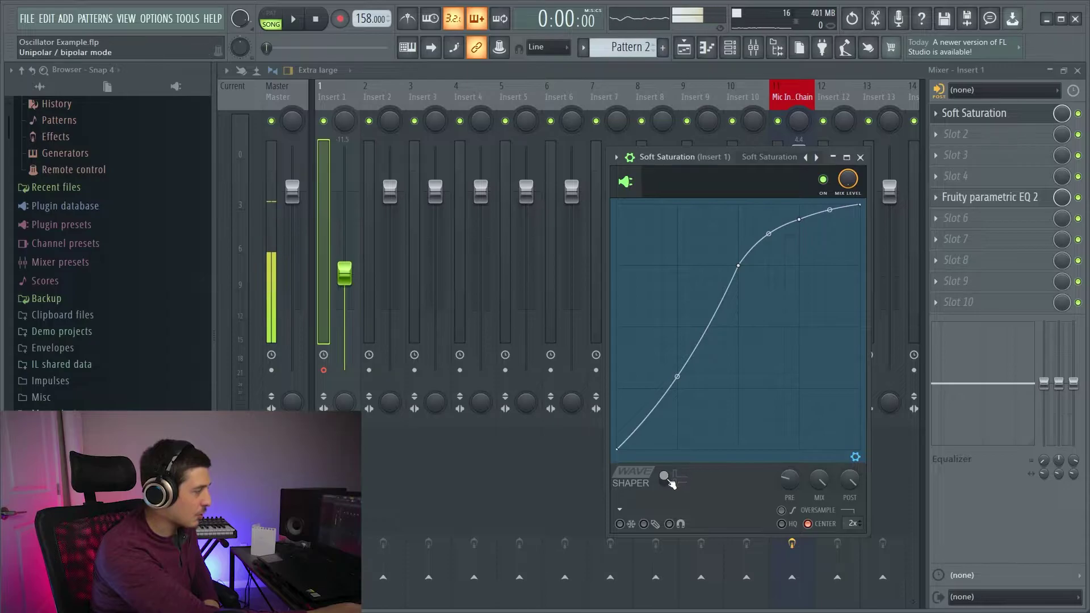
left_click(668, 480)
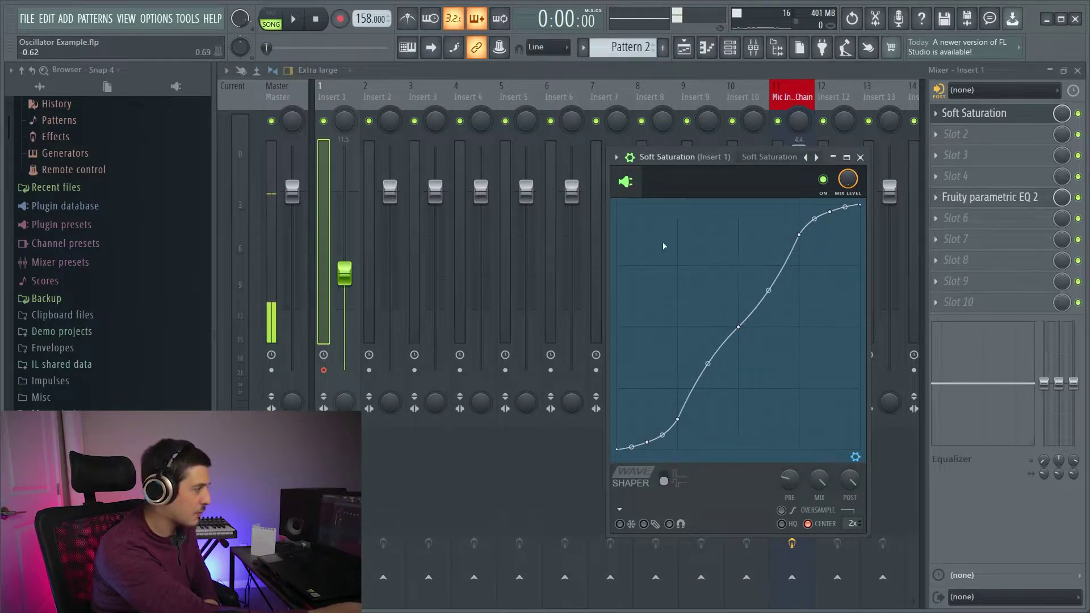
left_click(299, 20)
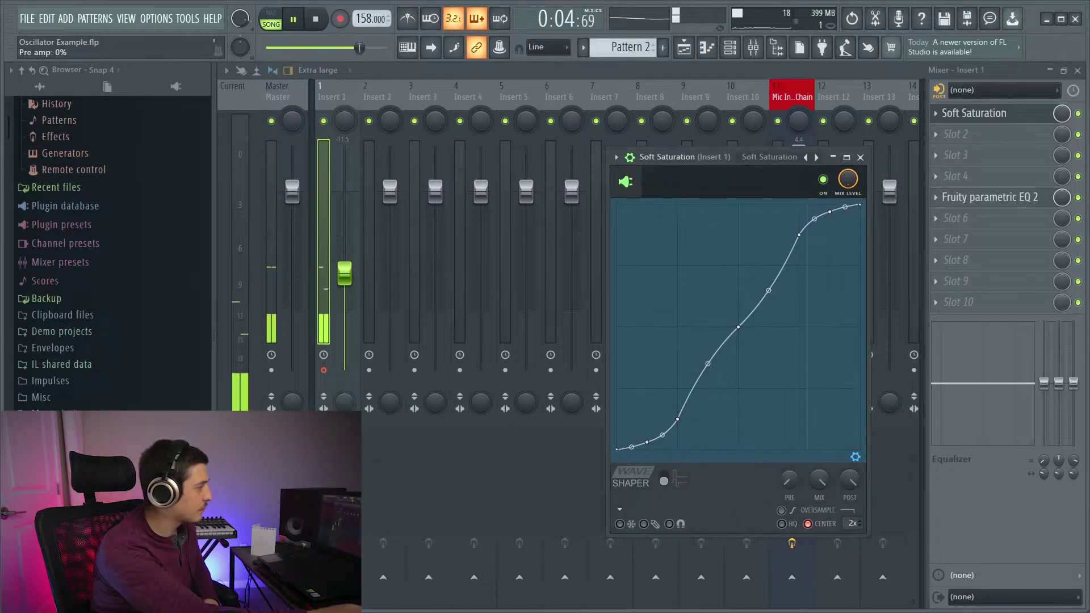
key("space")
left_click_drag(662, 163, 657, 154)
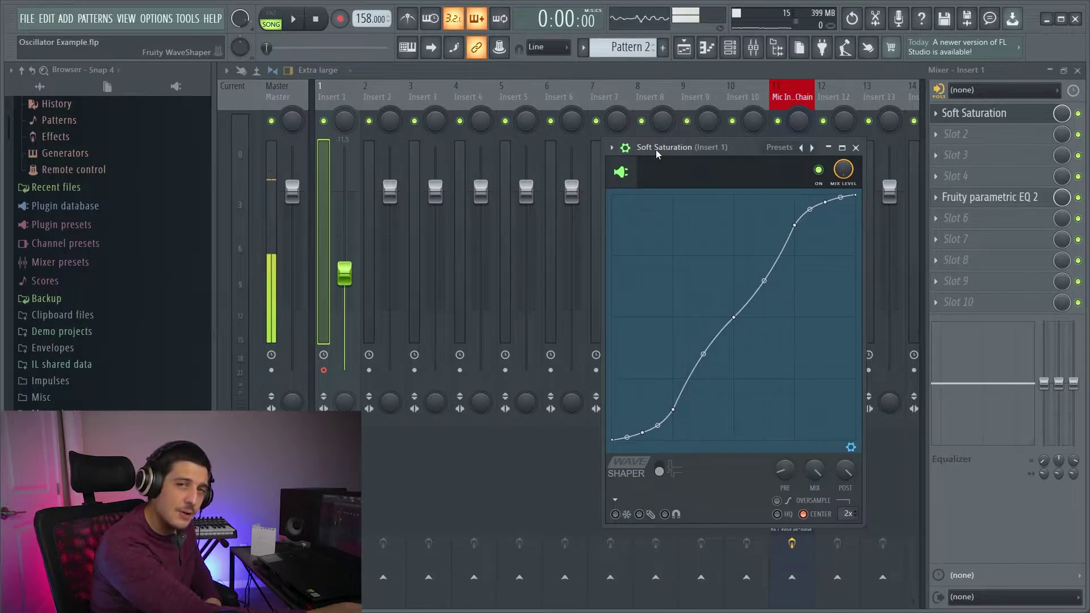
Load the Class B dist preset into the WaveShaper.
left_click(611, 147)
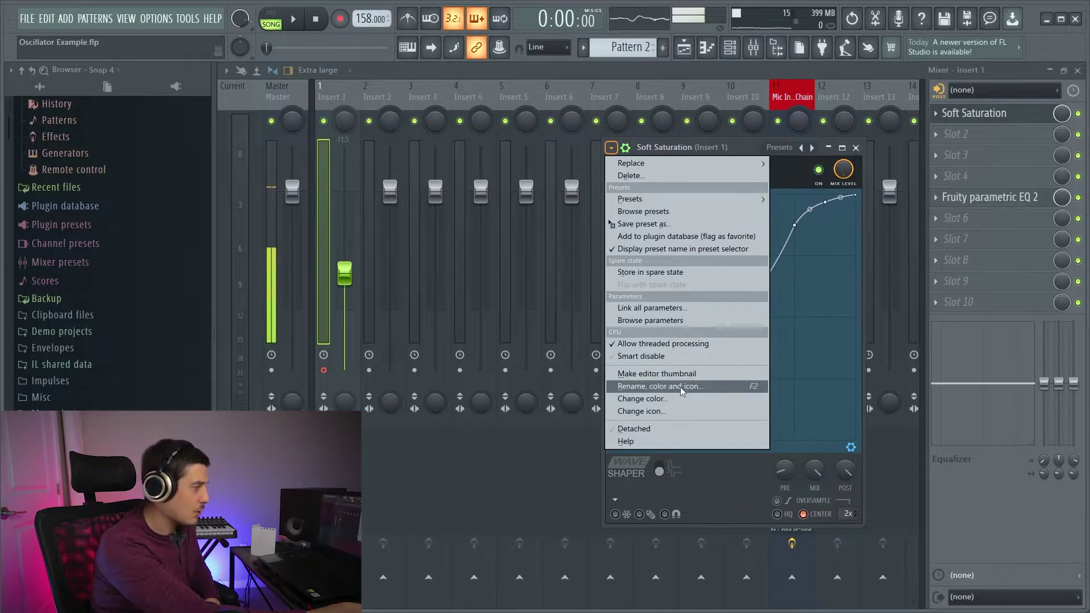
mouse_move(744, 200)
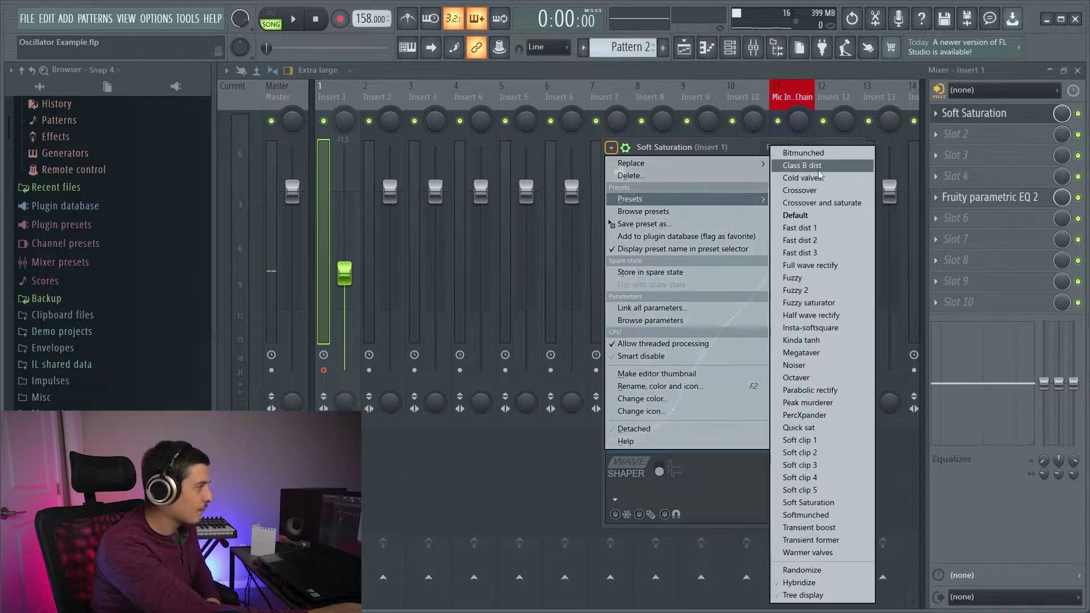
left_click(802, 165)
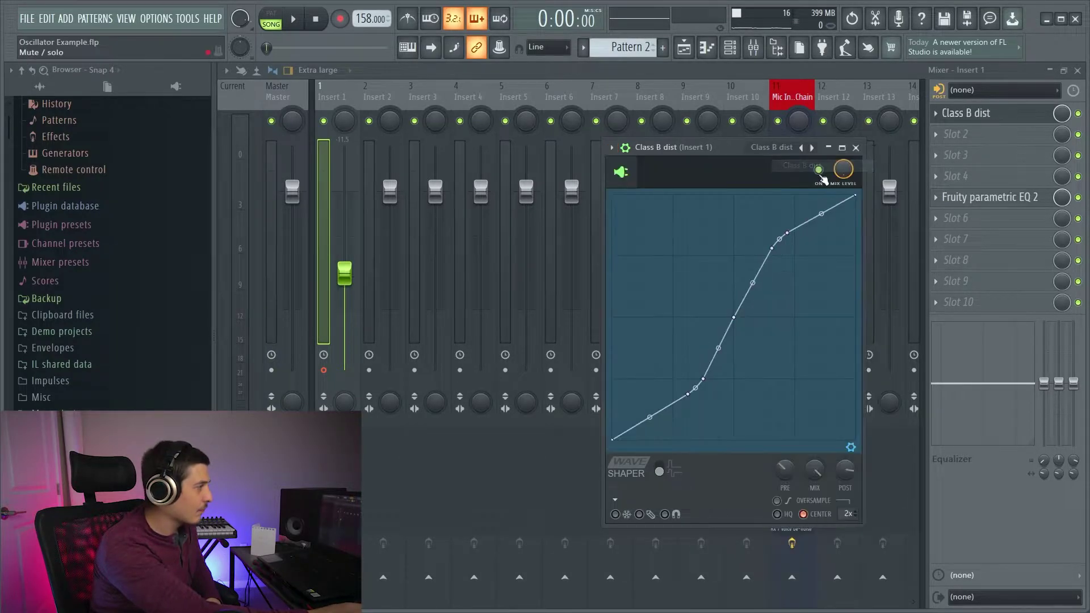
Raise the pre amp to 78% during playback, then drag the curve's top endpoint down.
left_click(300, 23)
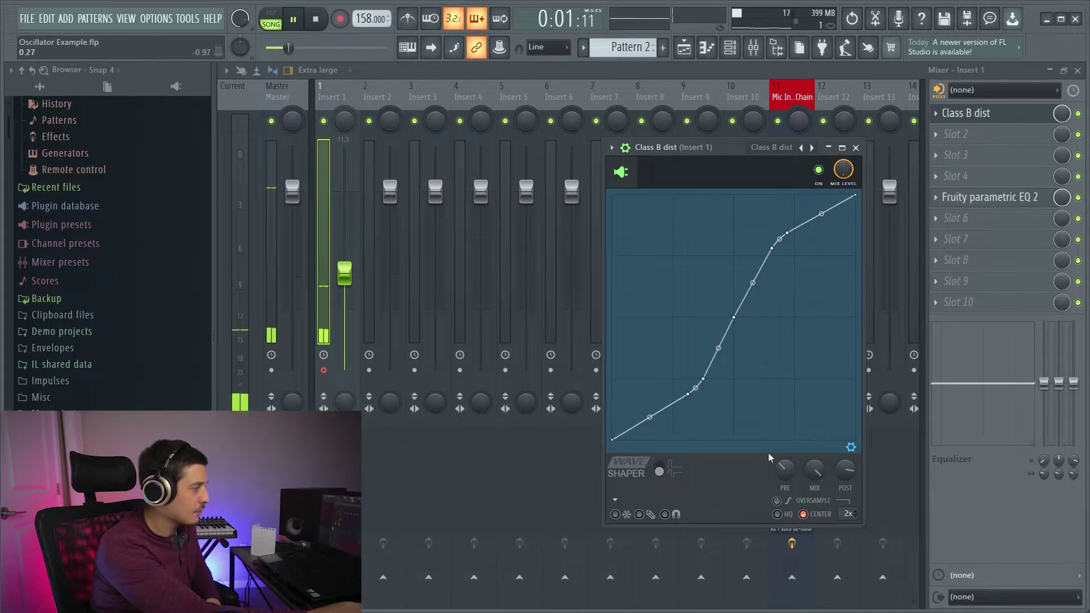
mouse_move(783, 471)
left_mouse_down()
mouse_move(784, 461)
mouse_move(783, 483)
left_mouse_up()
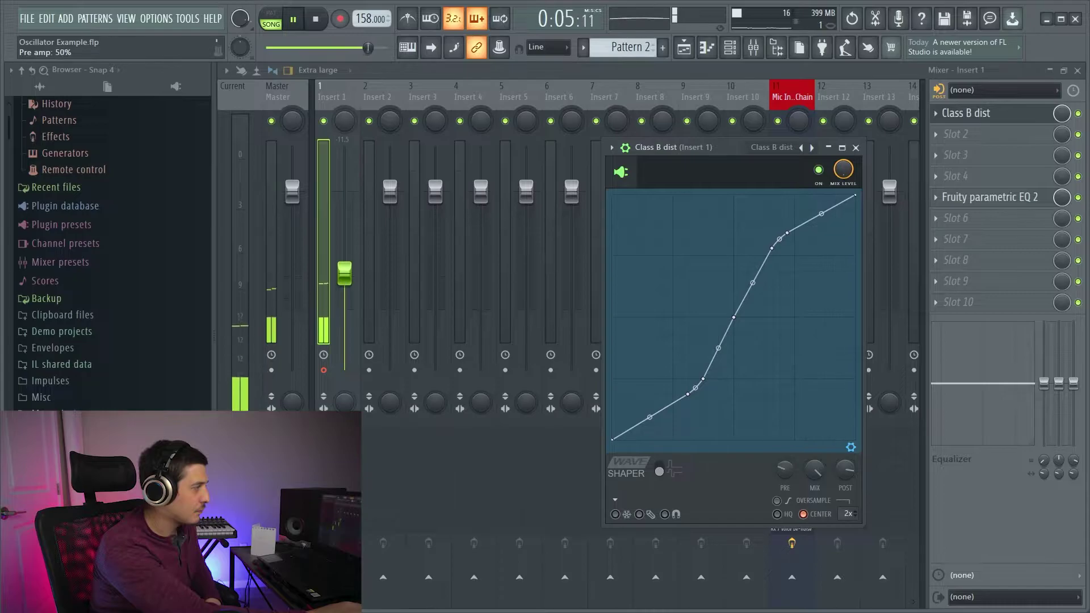
left_click(319, 24)
left_click_drag(858, 196, 890, 232)
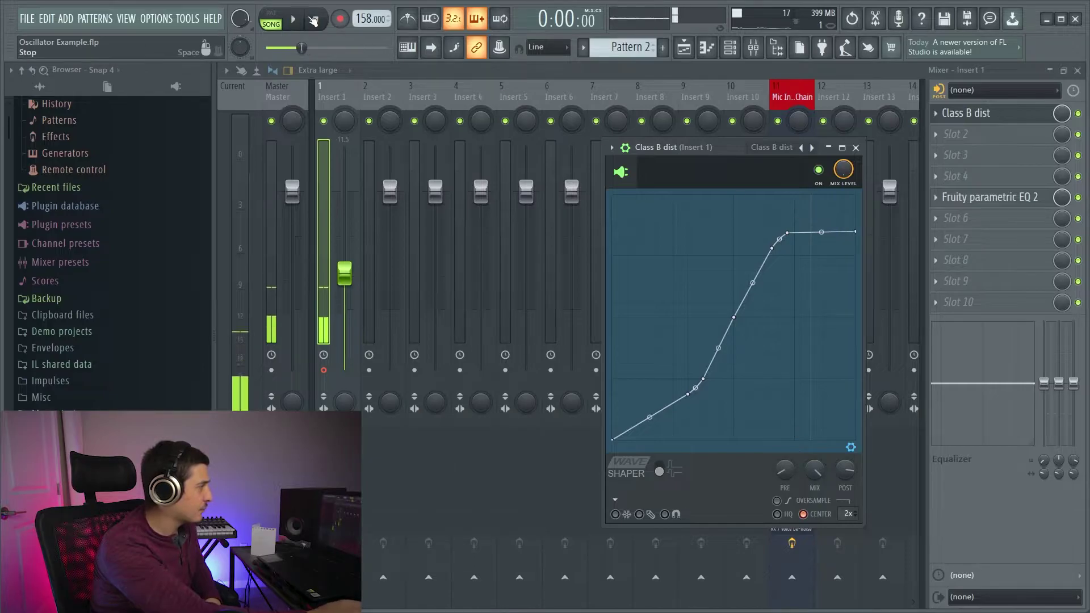
Delete two points from the Class B dist curve.
right_click(773, 248)
left_click(809, 268)
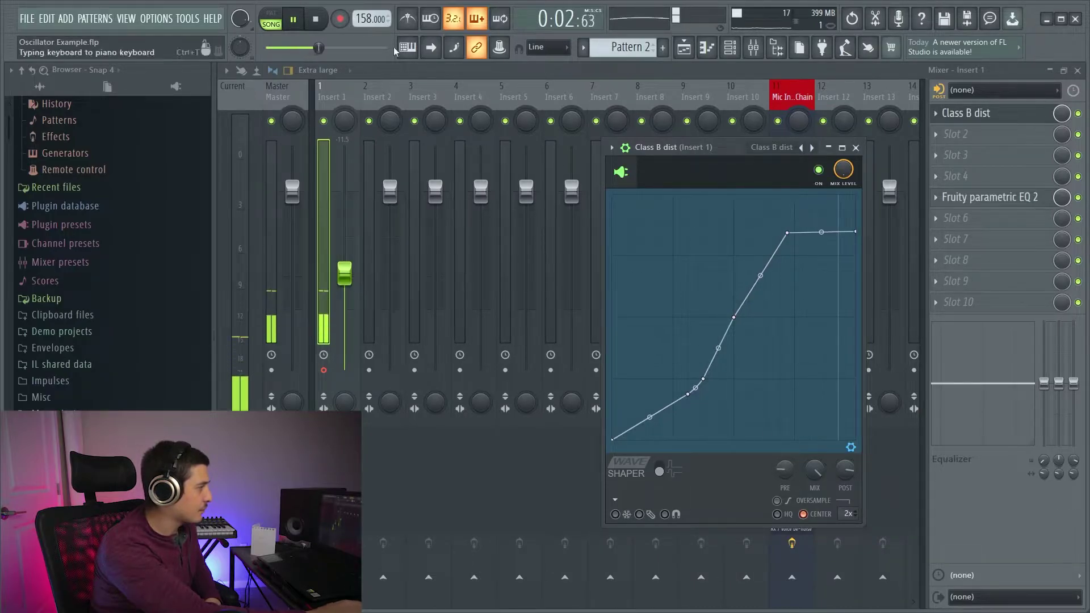
left_click(316, 19)
right_click(704, 379)
left_click(740, 264)
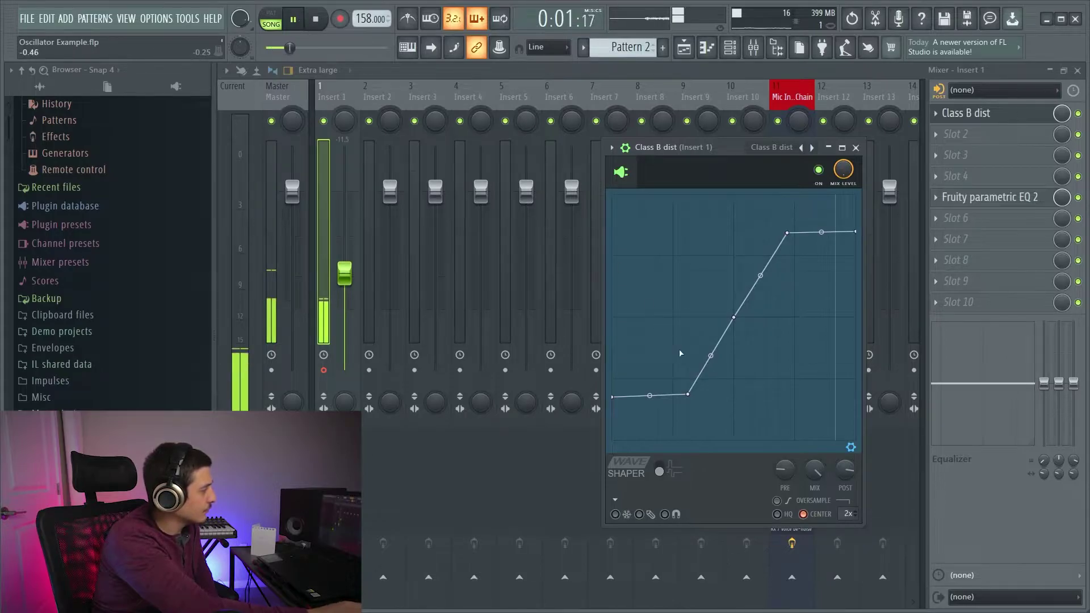
Move the lower bend point right and the upper one left to form a steep S.
mouse_move(690, 392)
left_mouse_down()
mouse_move(721, 391)
mouse_move(710, 393)
left_mouse_up()
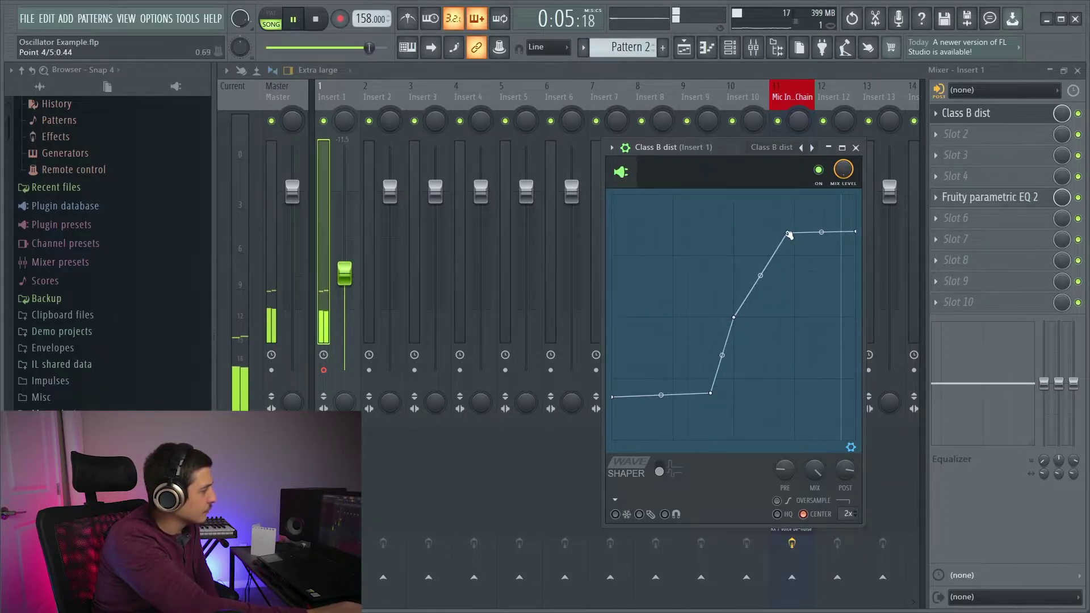
left_click_drag(788, 234, 761, 234)
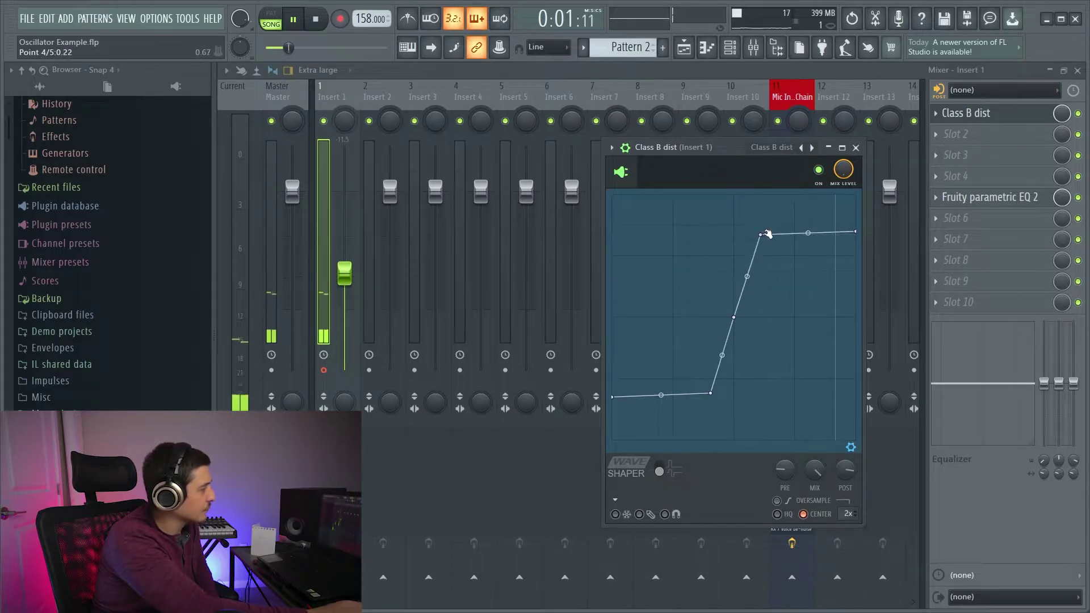
left_click(319, 20)
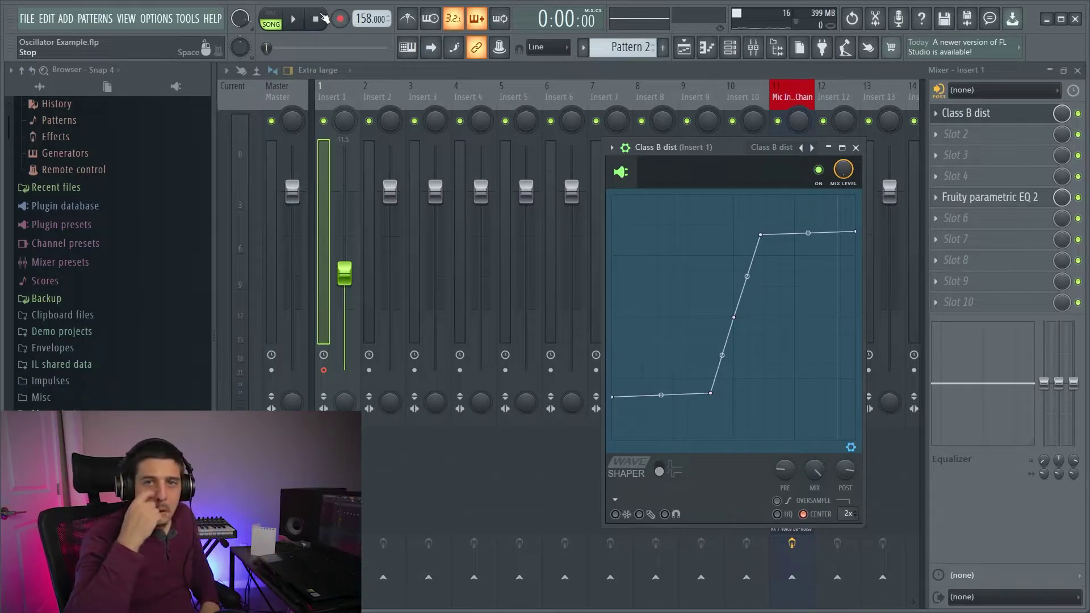
Load and audition the Fast dist 3 preset, then move the window up-left.
left_click(611, 147)
left_click(732, 296)
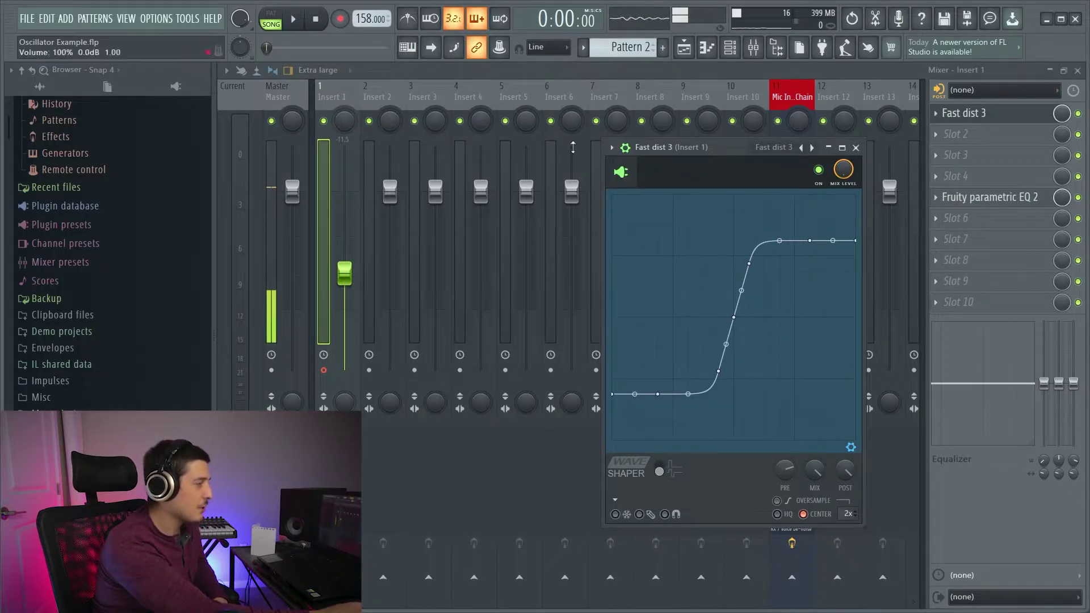
left_click(297, 22)
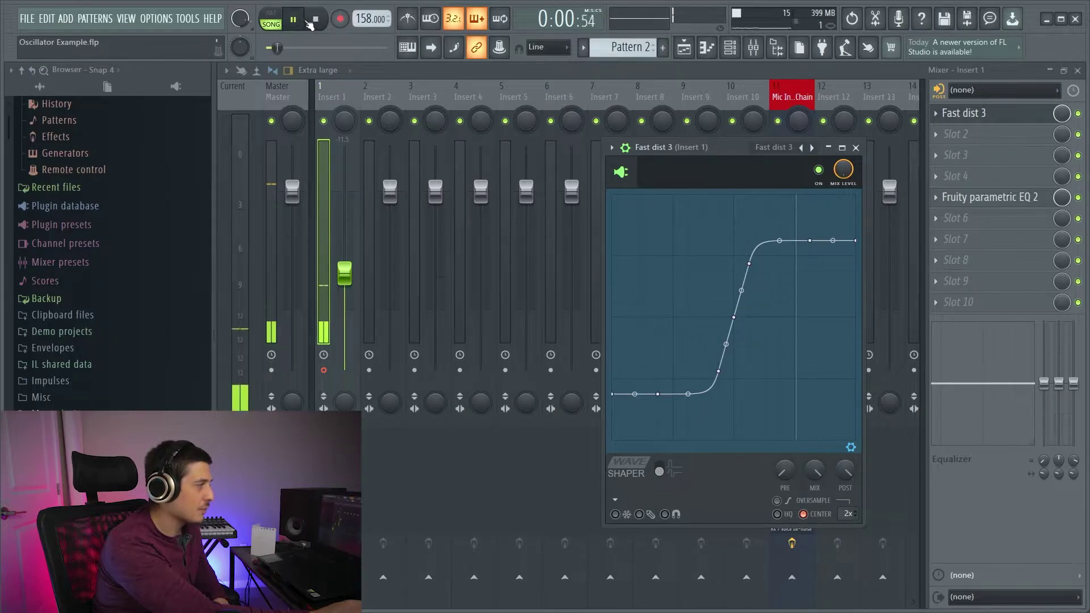
left_click(317, 20)
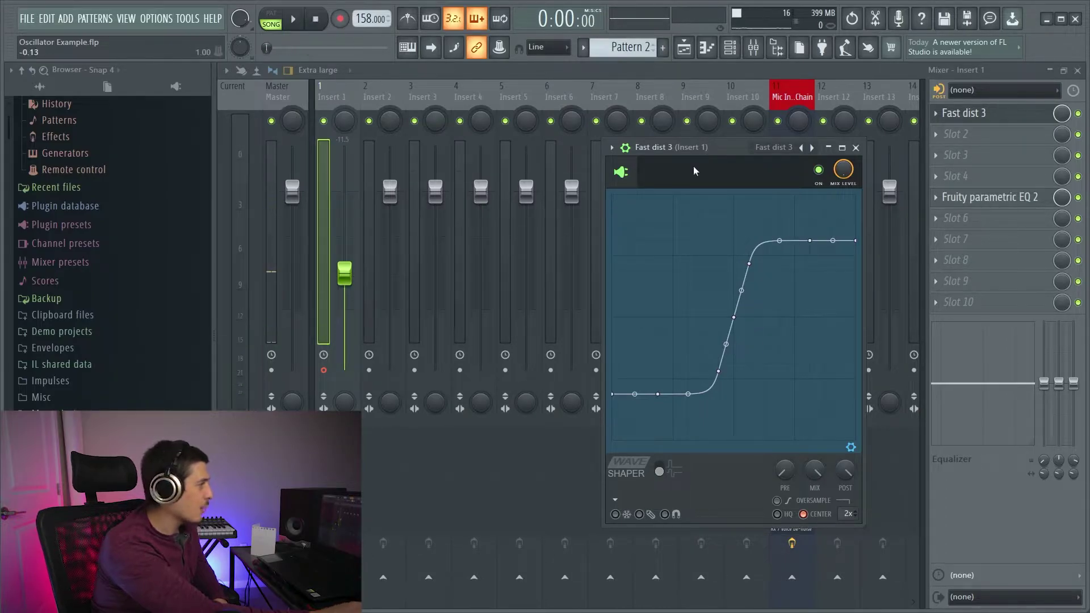
left_click_drag(708, 148, 588, 117)
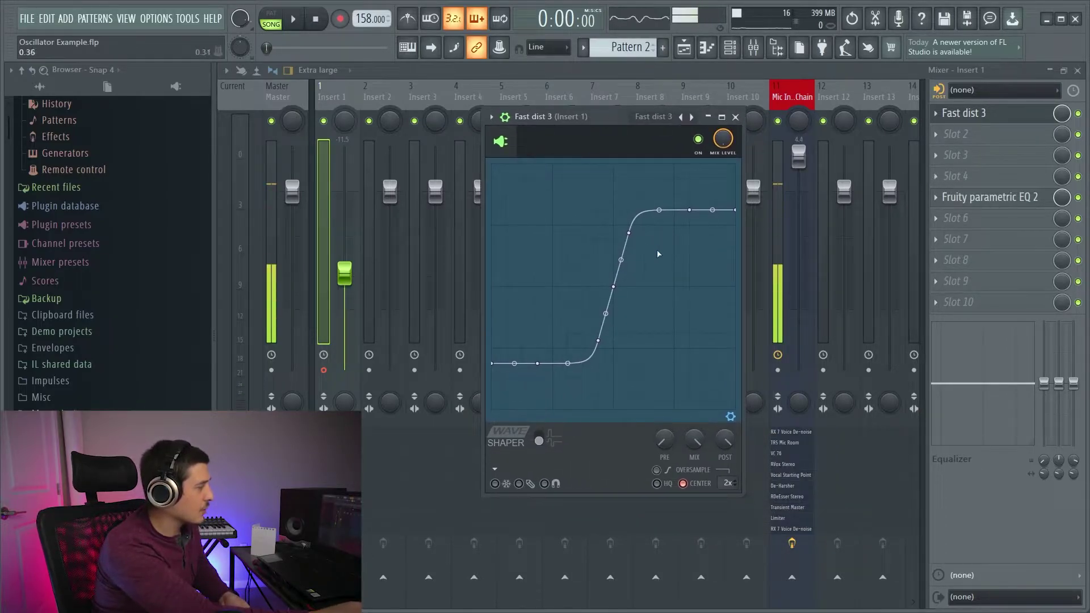
Load the Soft clip 4 preset from the plugin options menu.
left_click(491, 116)
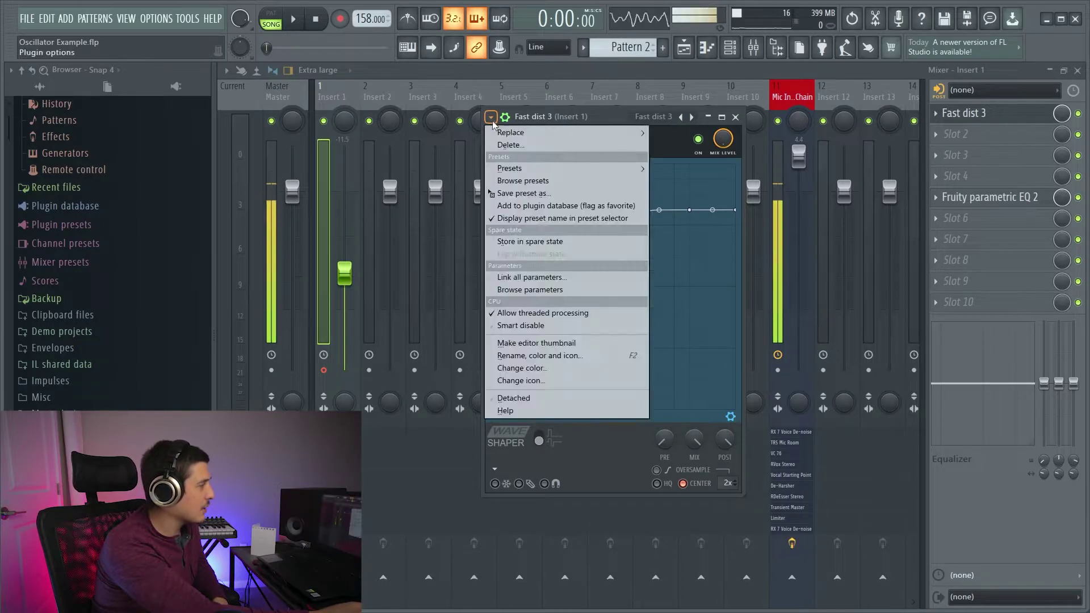
mouse_move(568, 132)
left_click(664, 134)
left_click(648, 117)
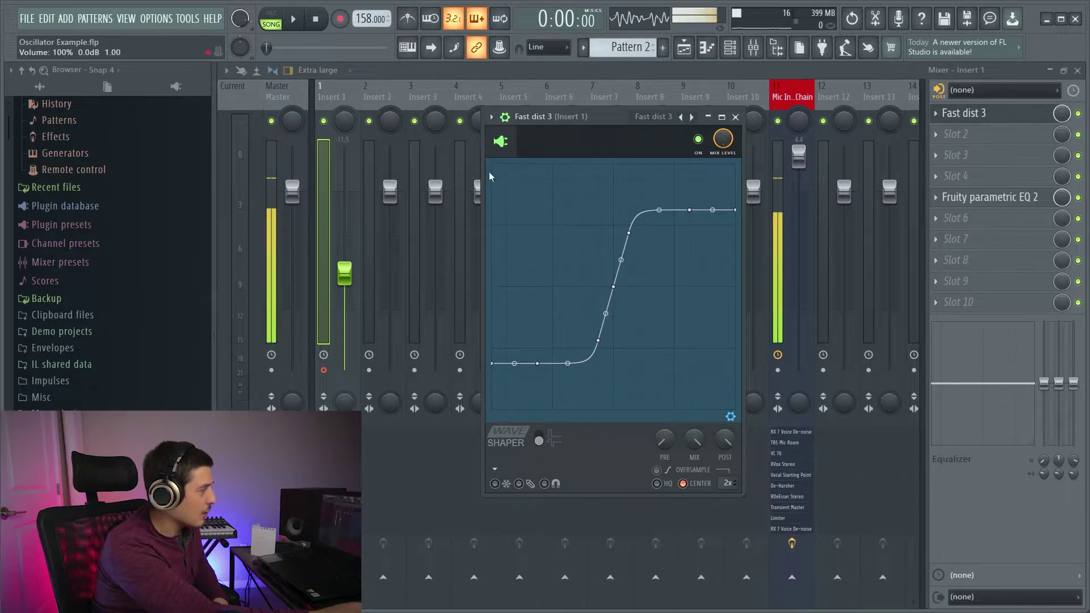
left_click(490, 118)
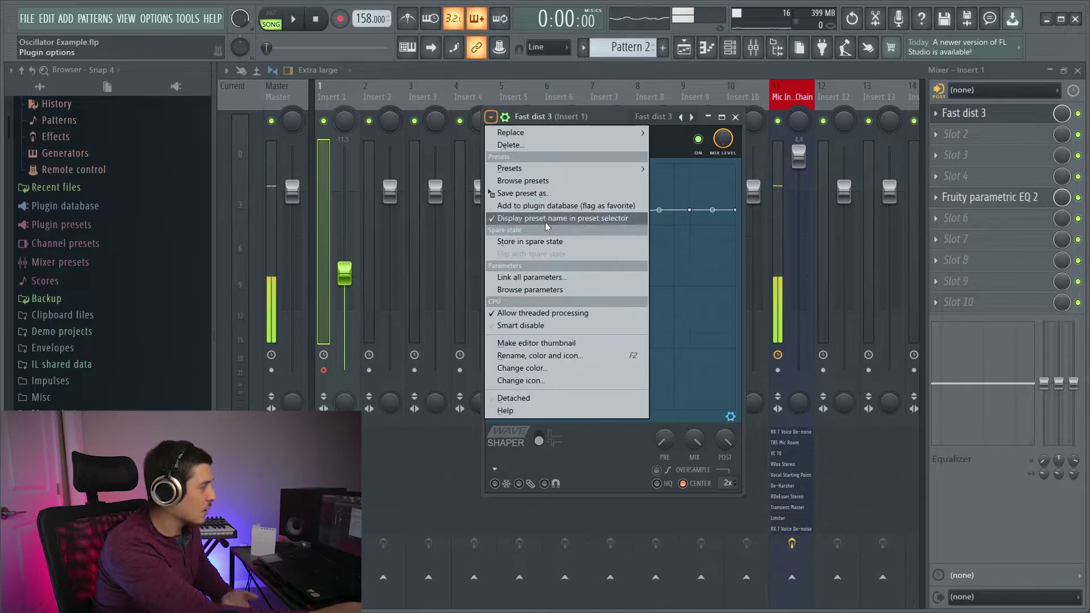
mouse_move(545, 168)
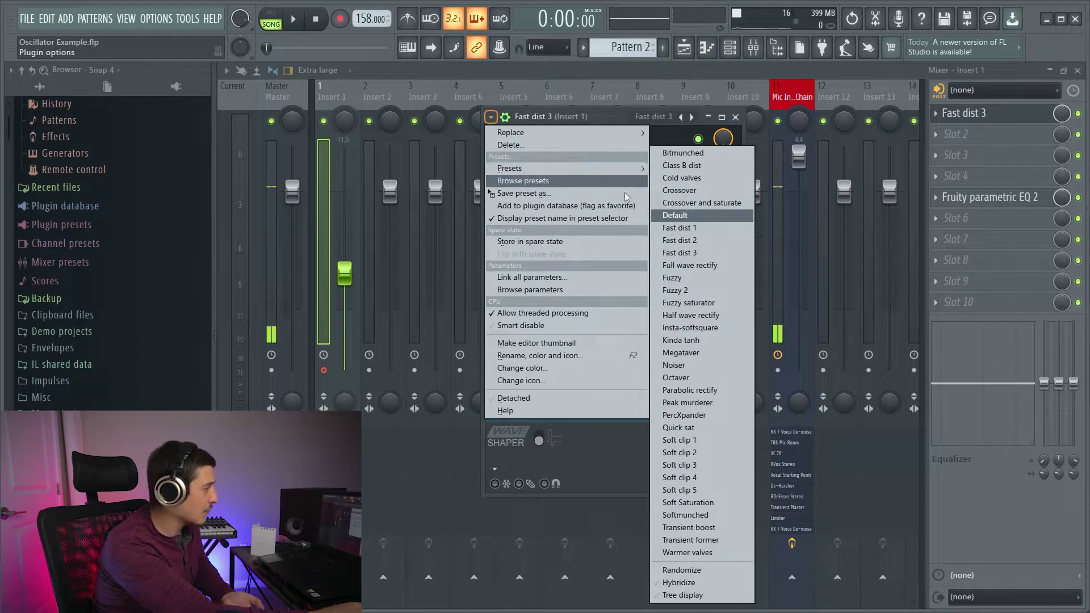
left_click(704, 479)
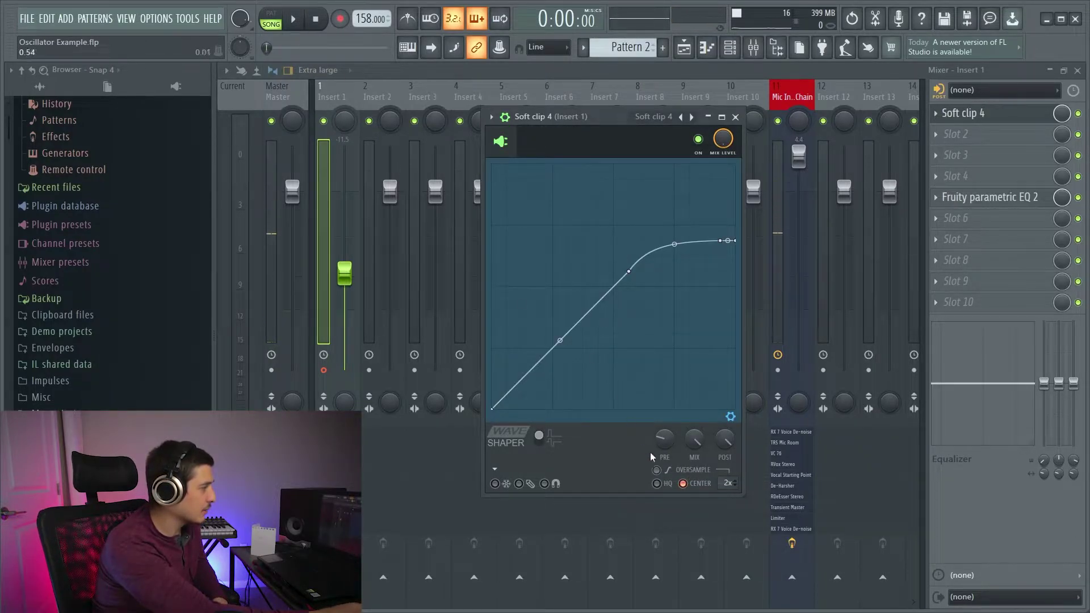
Audition Soft clip 4 while setting the pre amp to 147%, then 75%.
left_click(293, 20)
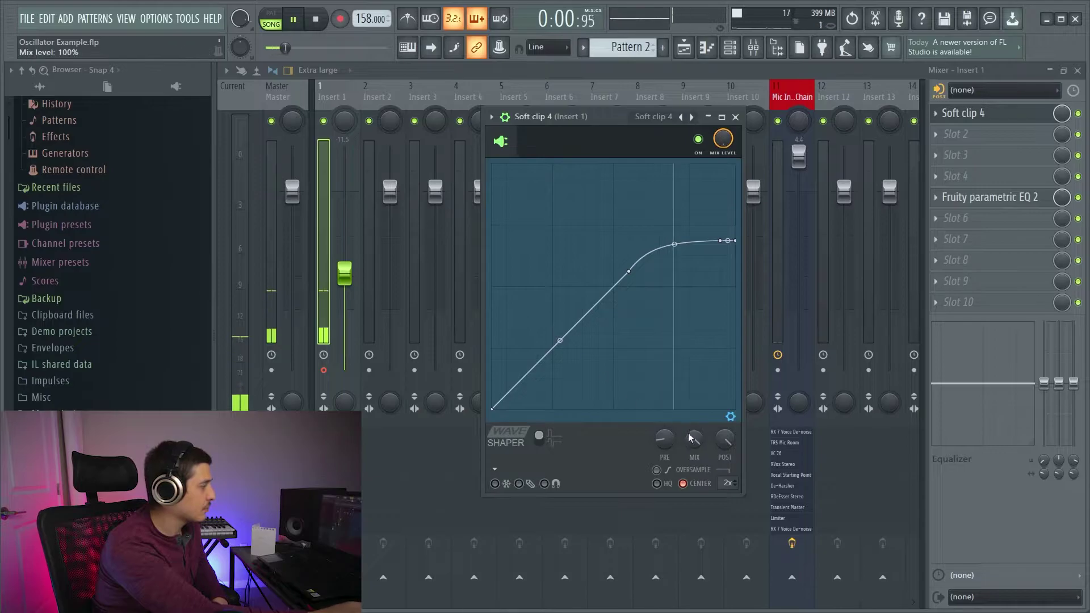
left_click_drag(305, 47, 385, 48)
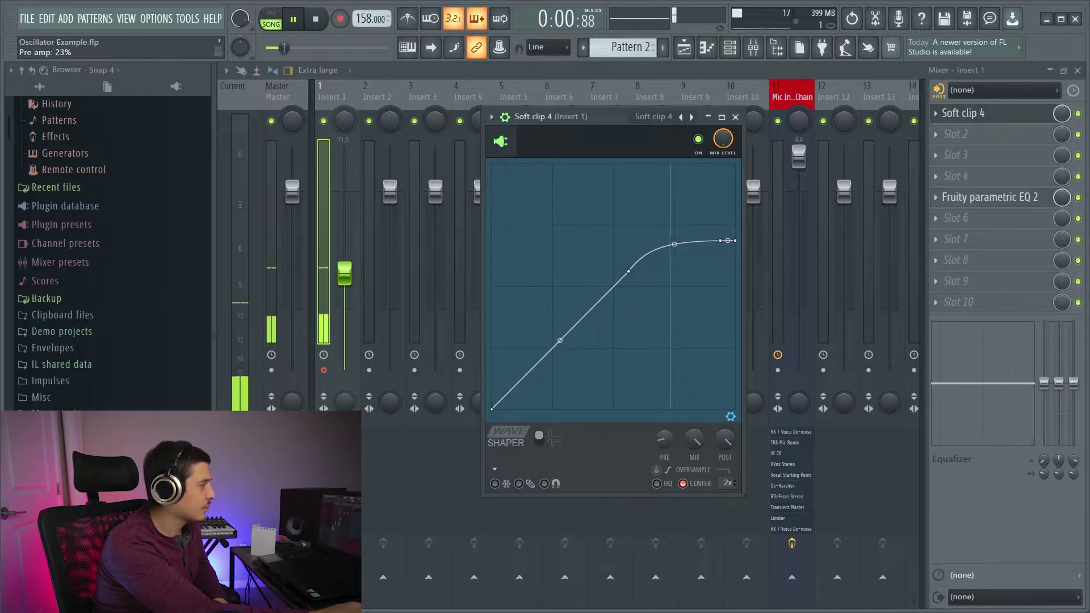
left_click_drag(273, 48, 373, 48)
key("space")
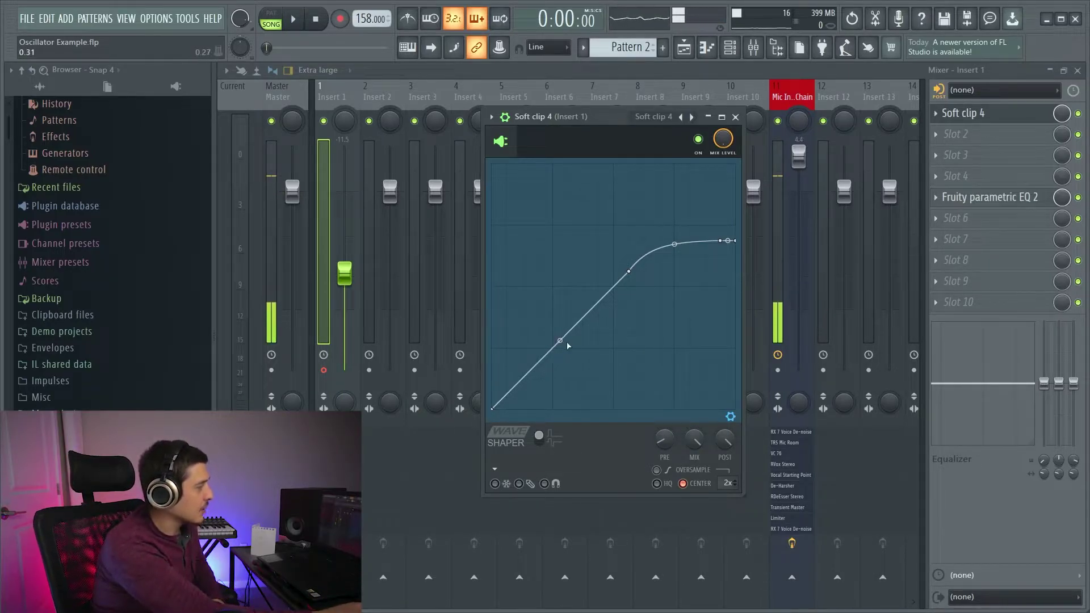
Delete the middle curve points and drag the end point up into a plain diagonal.
right_click(629, 272)
left_click(639, 289)
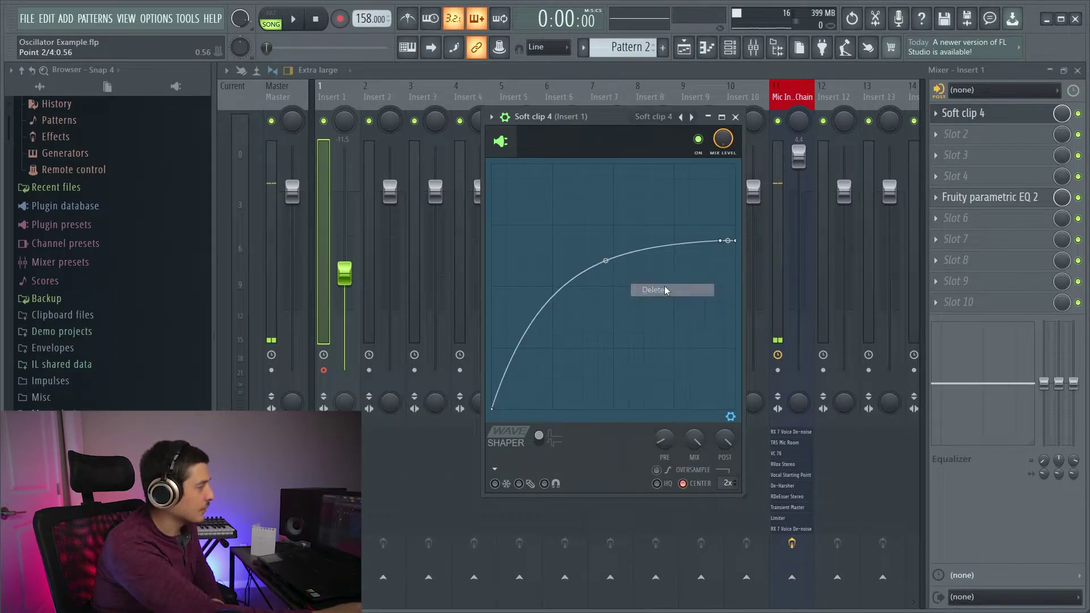
right_click(720, 241)
left_click(744, 259)
right_click(736, 251)
left_click_drag(736, 251, 738, 166)
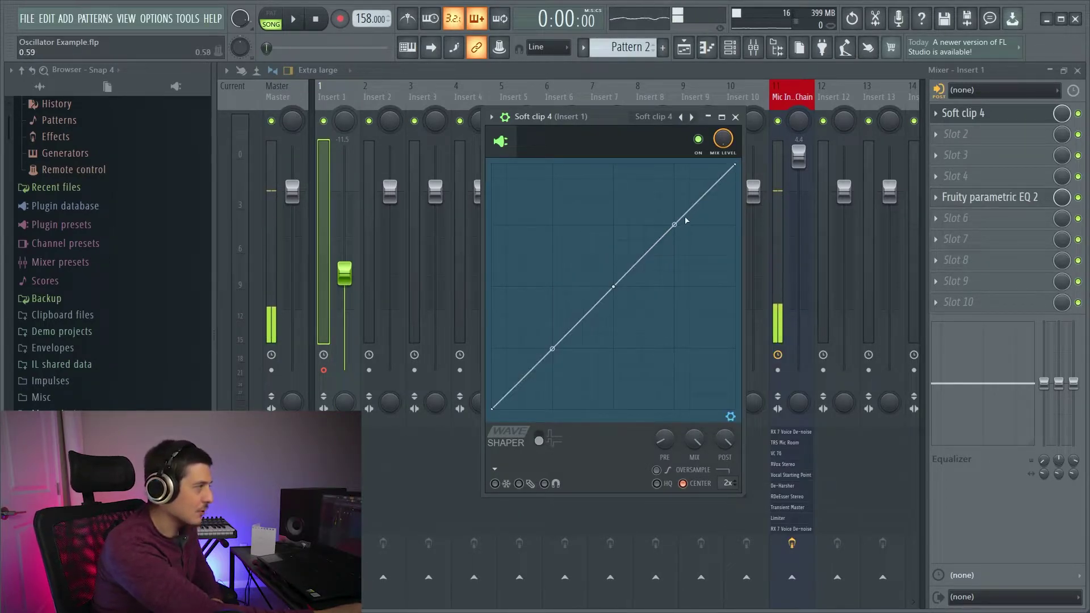
key("F5")
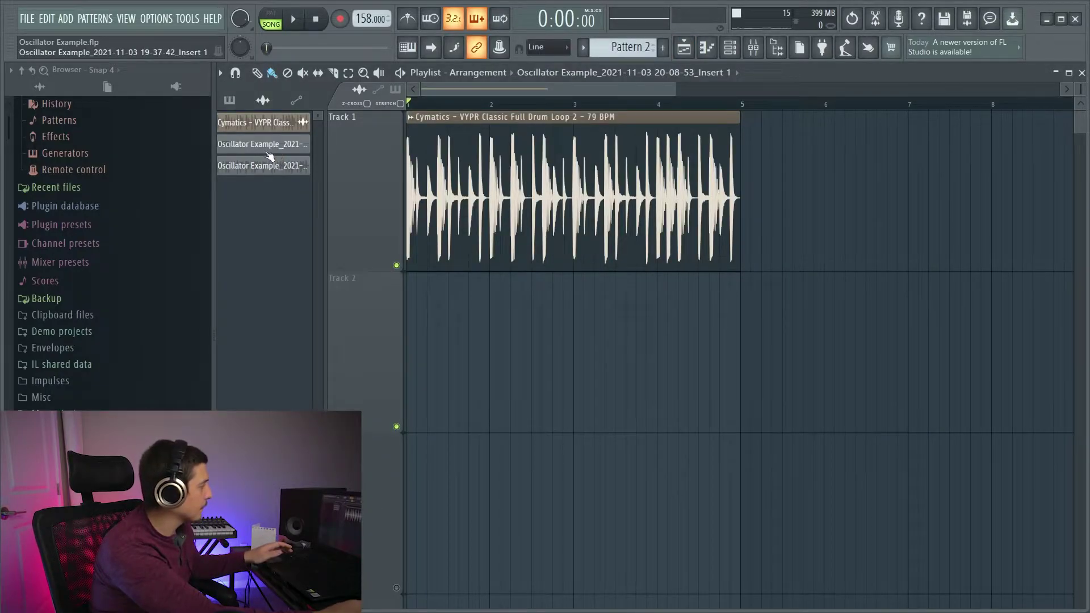
Place and then delete the Oscillator Example clip on Track 2, and reopen the Mixer.
left_click_drag(302, 183, 420, 293)
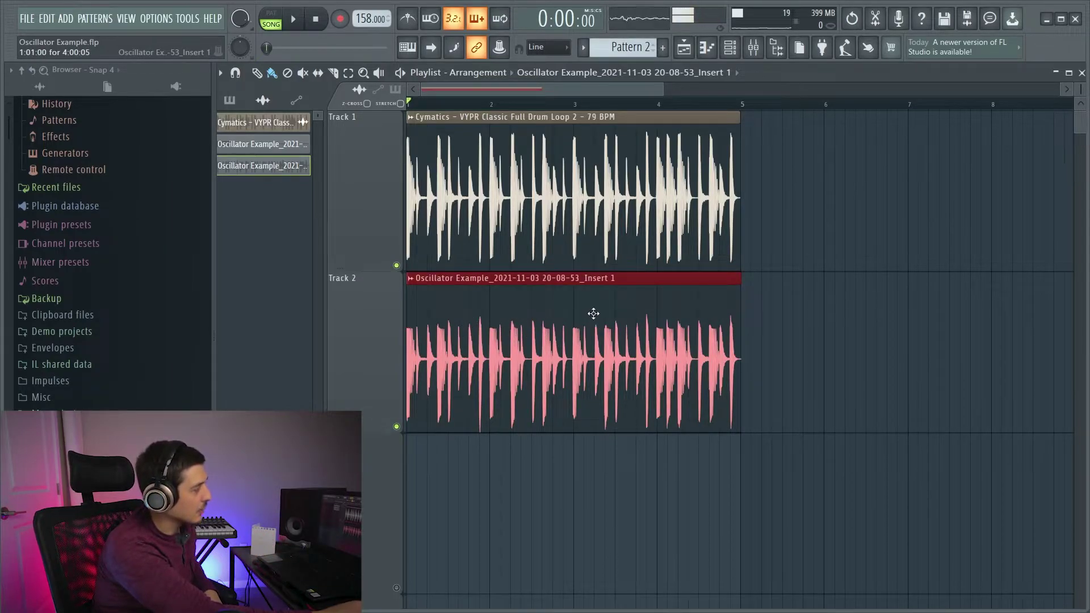
right_click(540, 348)
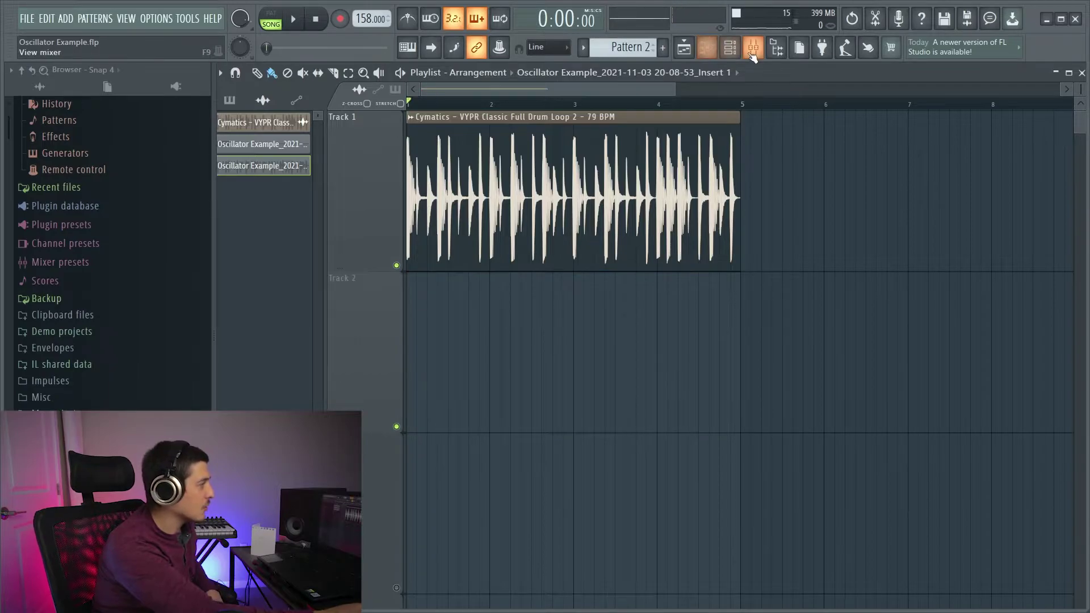
left_click(754, 49)
left_click(755, 49)
left_click(755, 49)
In Soft clip 4, add a mid-curve step, bend the upper segment and lower the top-right end.
left_click(964, 113)
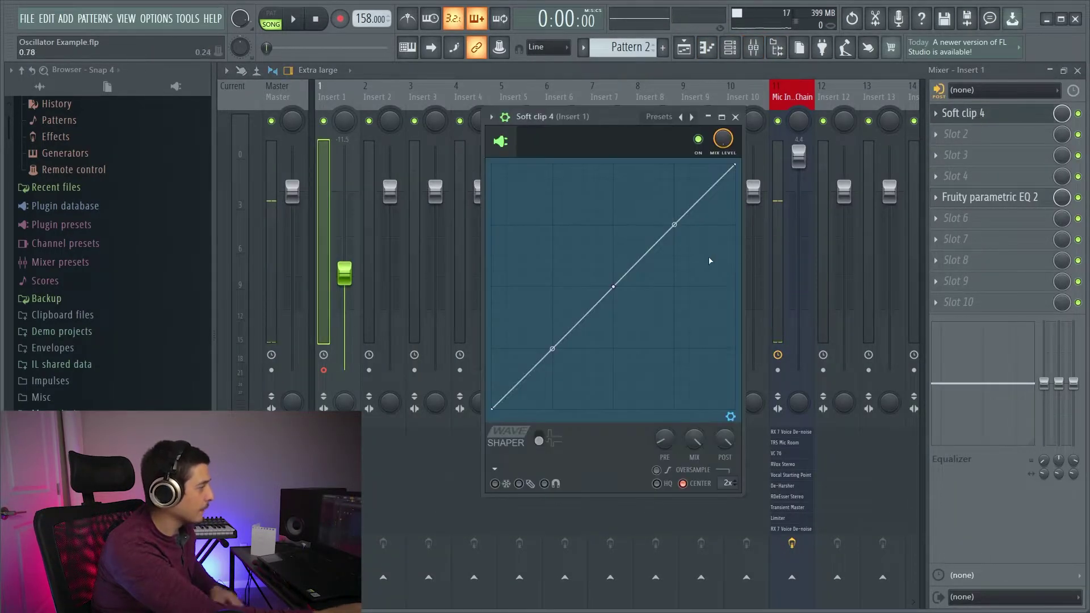
left_click_drag(648, 251, 650, 225)
right_click(673, 246)
right_click(693, 194)
left_click_drag(693, 194, 704, 216)
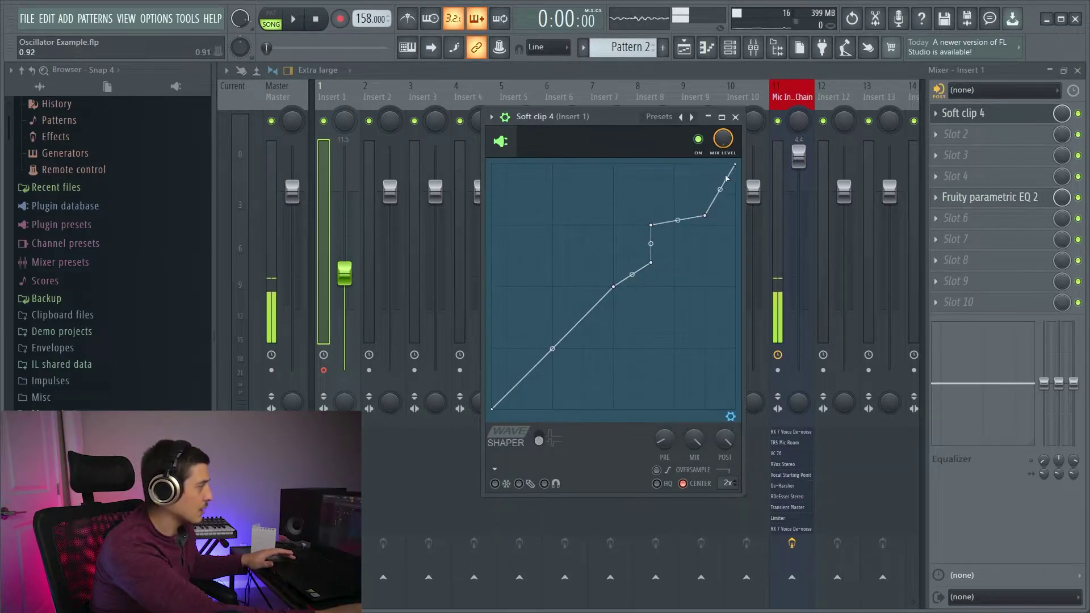
left_click_drag(734, 169, 735, 191)
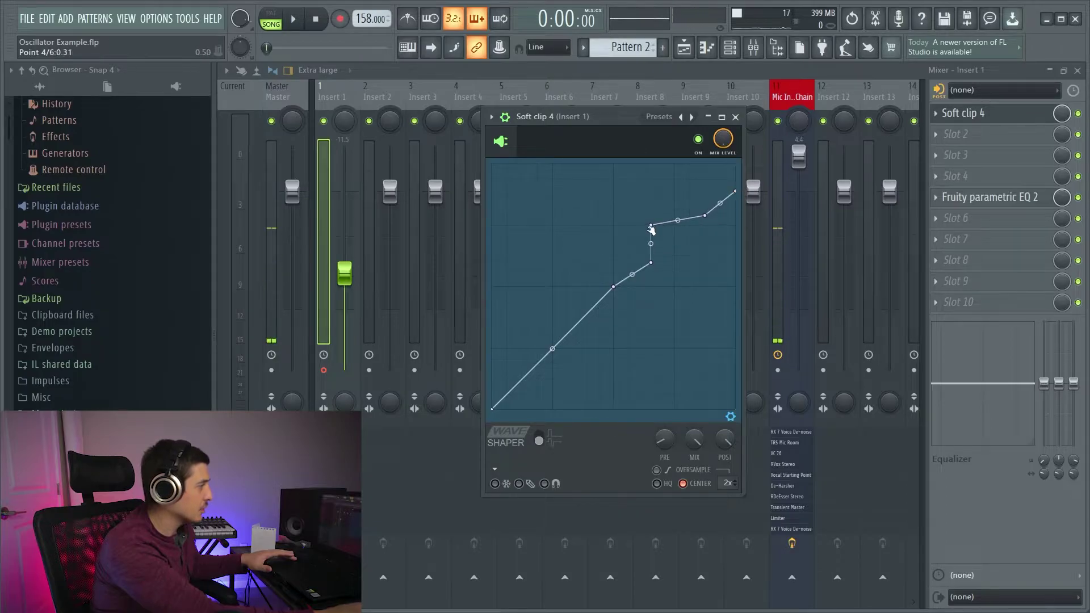
key("space")
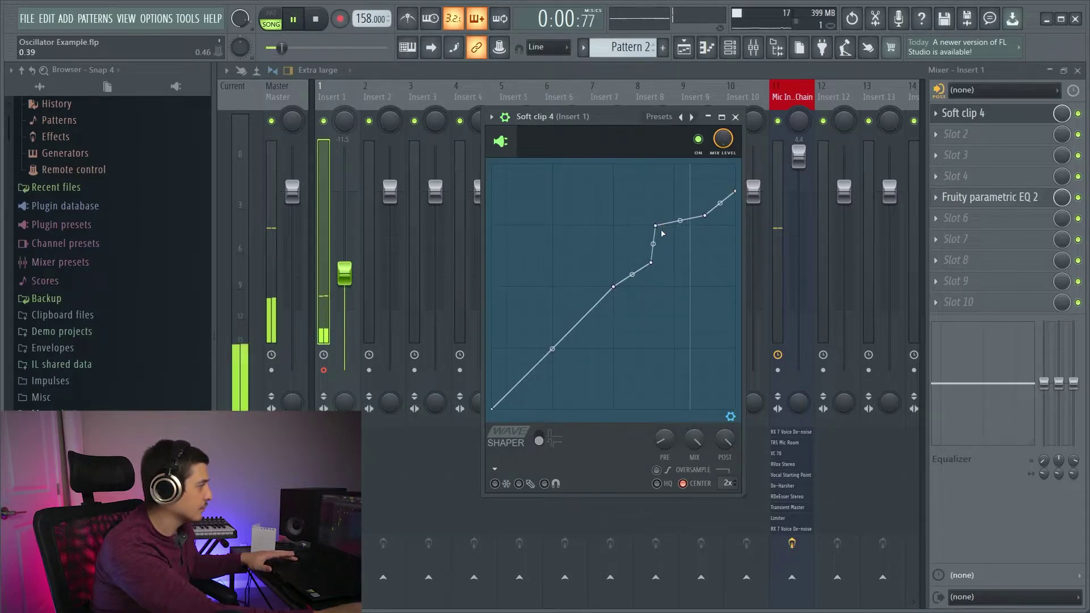
Fine-tune the step and upper curve points while auditioning the drums.
left_click_drag(657, 227, 690, 257)
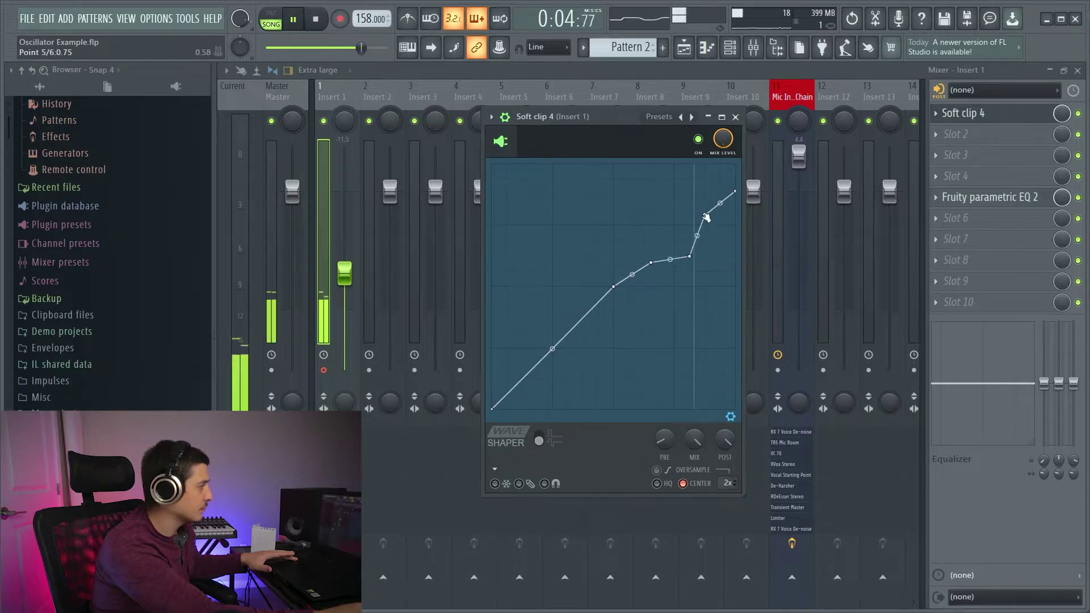
mouse_move(704, 216)
left_mouse_down()
mouse_move(686, 217)
mouse_move(712, 200)
left_mouse_up()
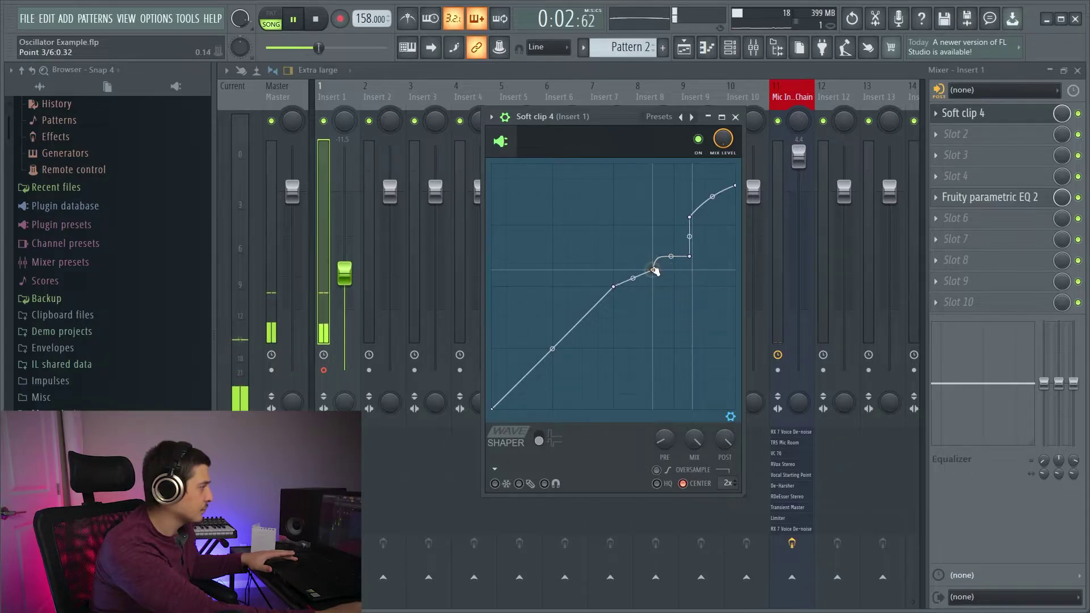
mouse_move(653, 265)
left_mouse_down()
mouse_move(652, 274)
mouse_move(641, 267)
left_mouse_up()
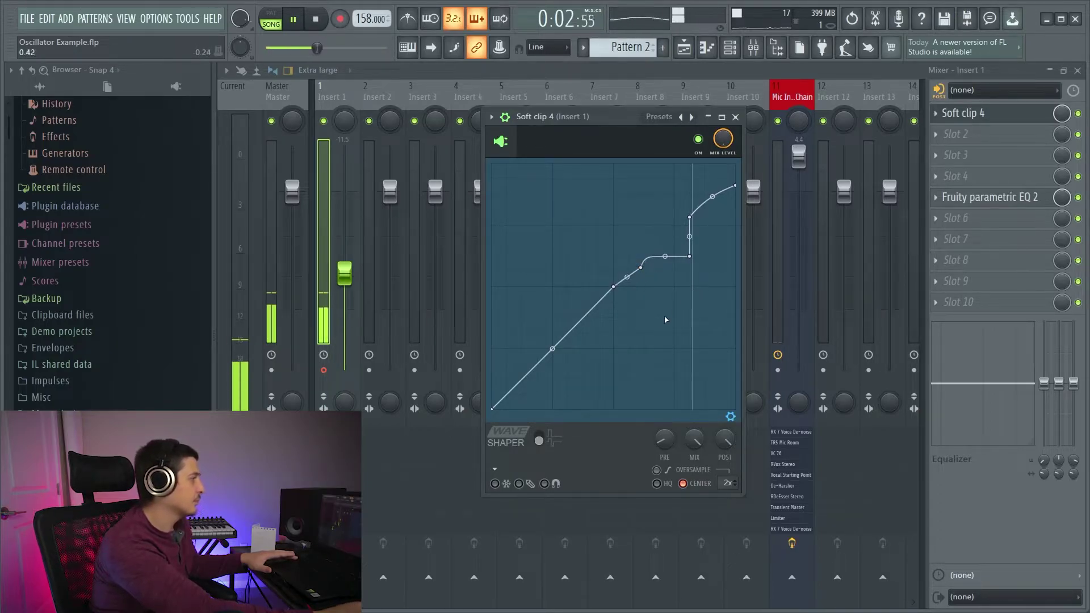
key("space")
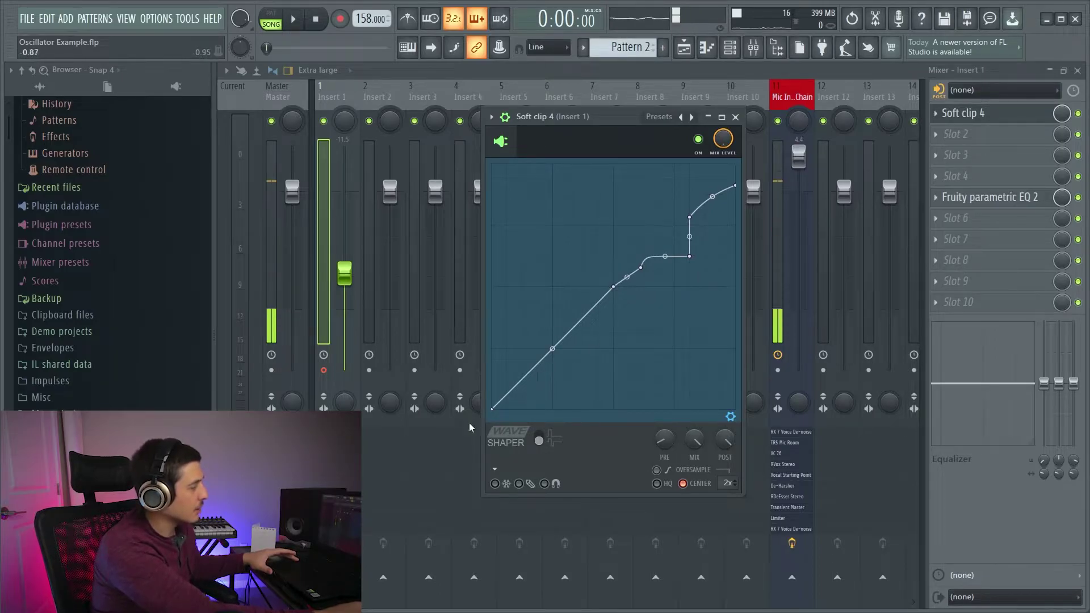
key("space")
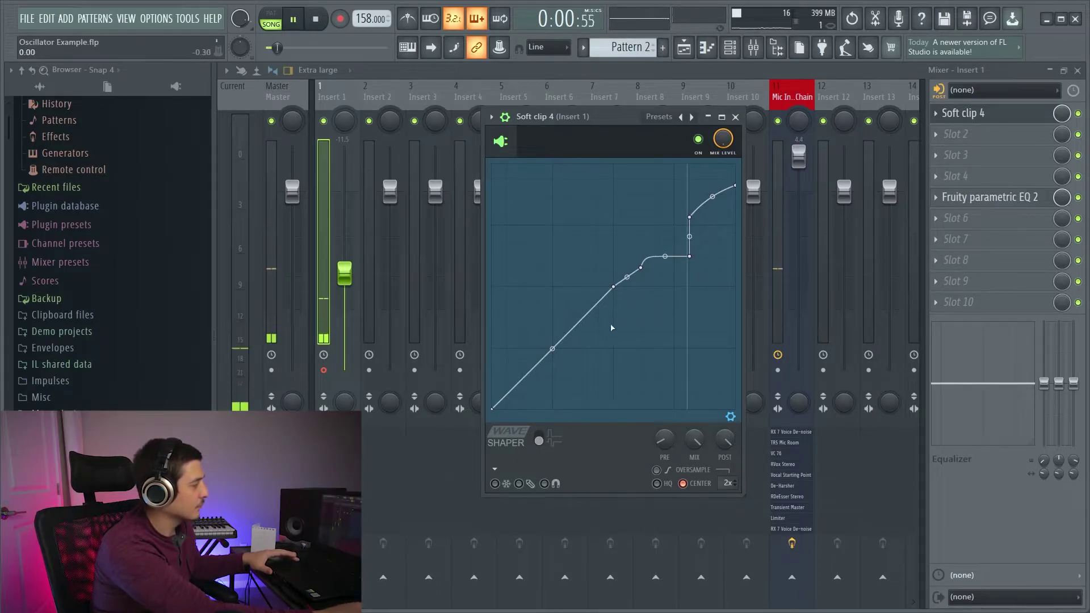
key("space")
Bend the lower curve segment with tension and a new point pulled down, auditioning the drums.
left_click_drag(499, 398, 566, 359)
mouse_move(529, 384)
left_mouse_down()
mouse_move(527, 359)
mouse_move(529, 373)
left_mouse_up()
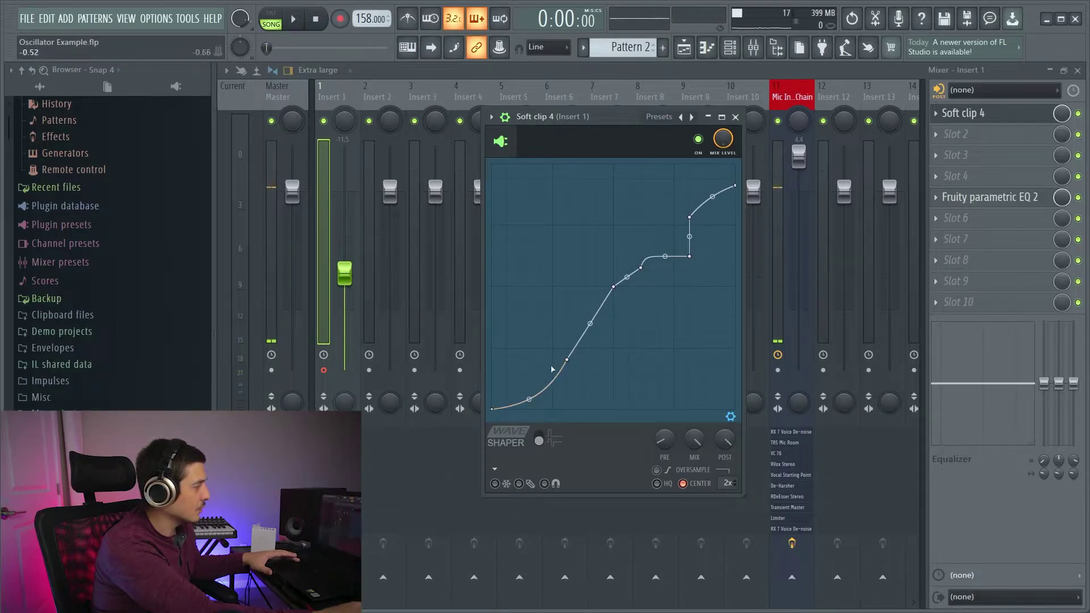
key("space")
left_click(594, 307)
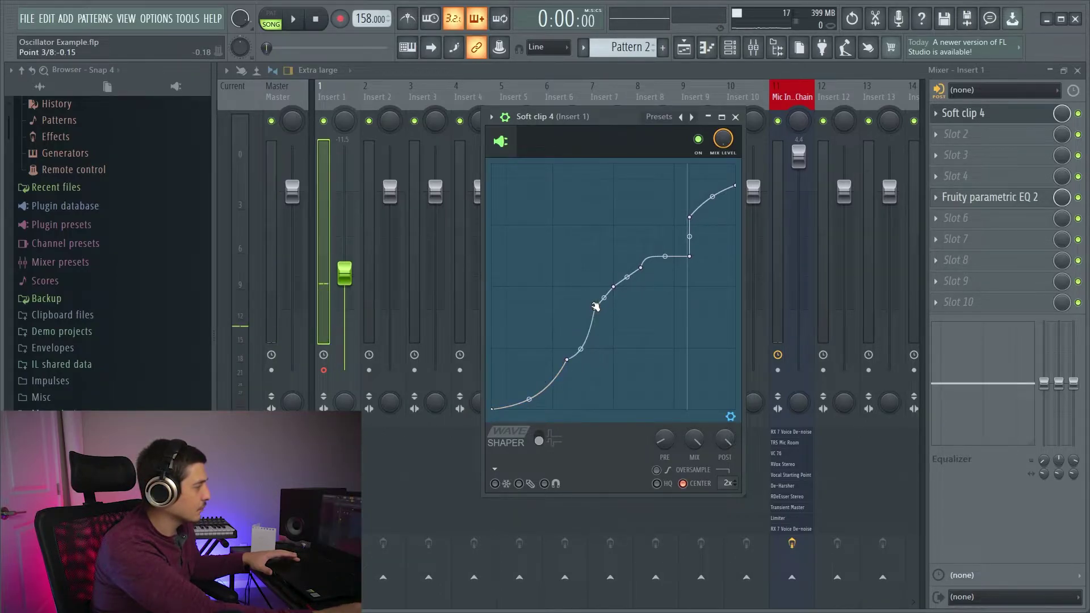
left_click_drag(599, 307, 575, 349)
key("space")
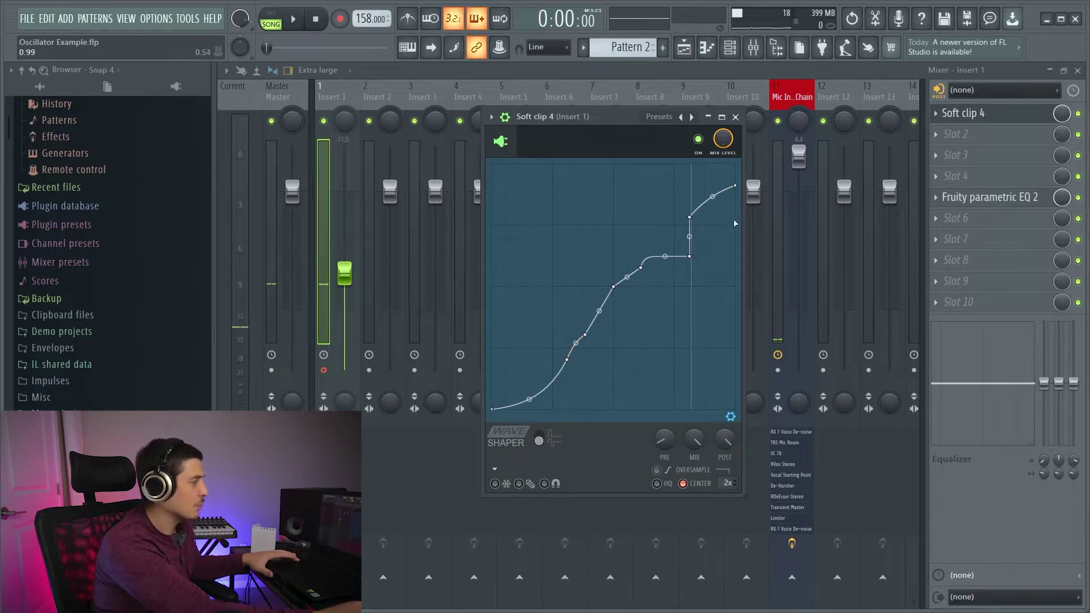
Load the Default preset and drag the end point to the bottom for a peaked triangle, auditioning drums.
left_click(680, 116)
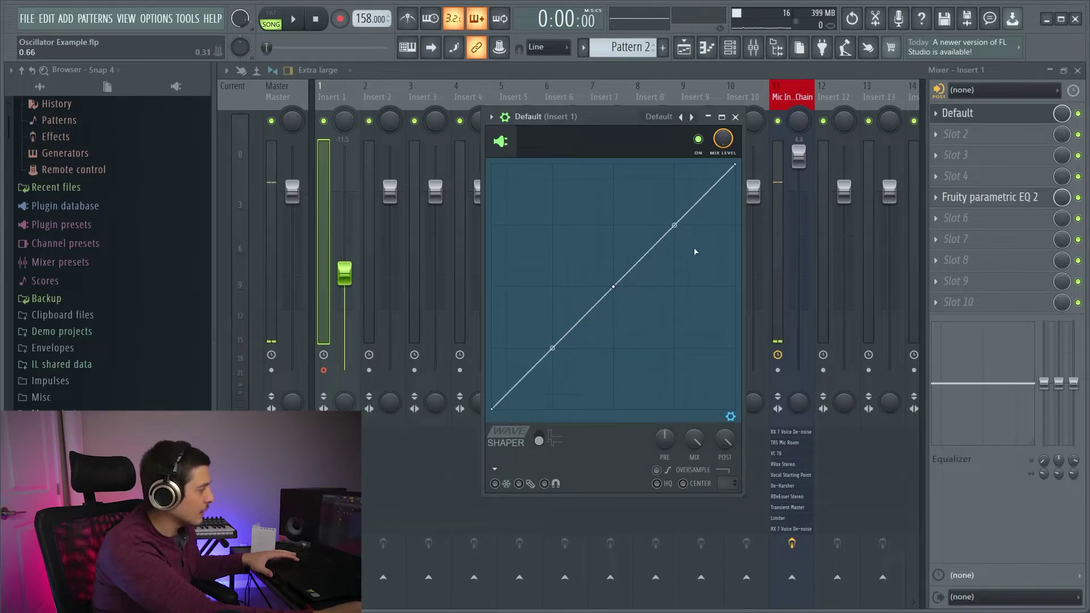
left_click_drag(736, 166, 731, 418)
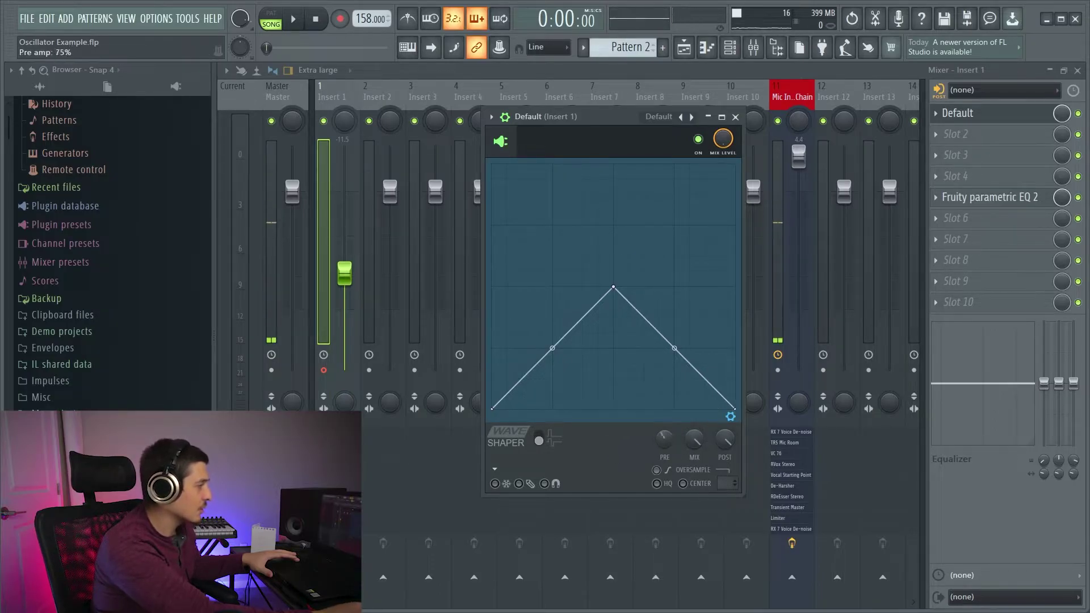
key("space")
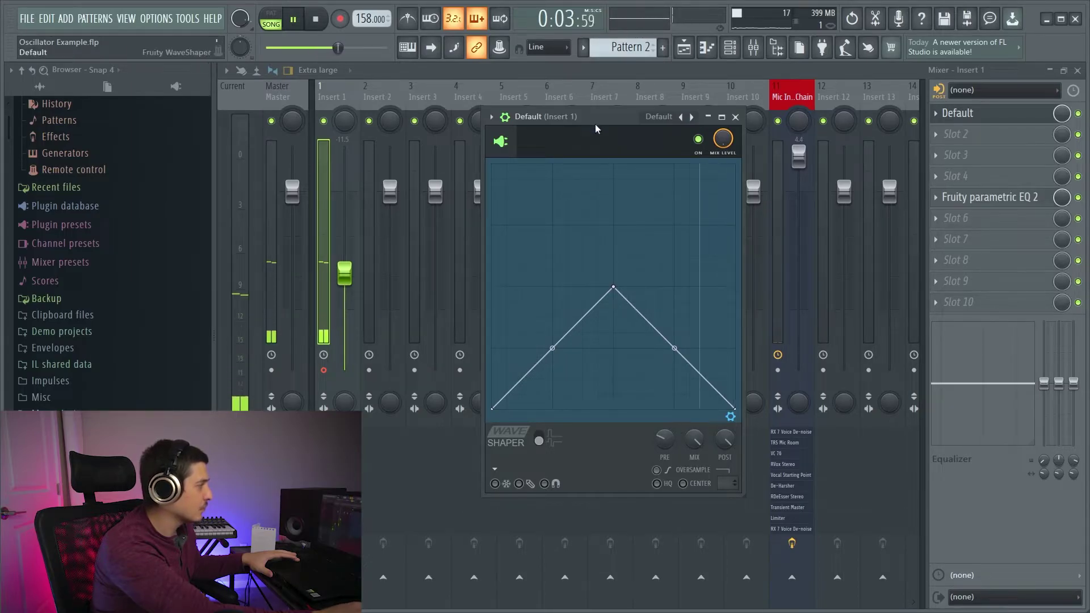
left_click_drag(595, 123, 634, 125)
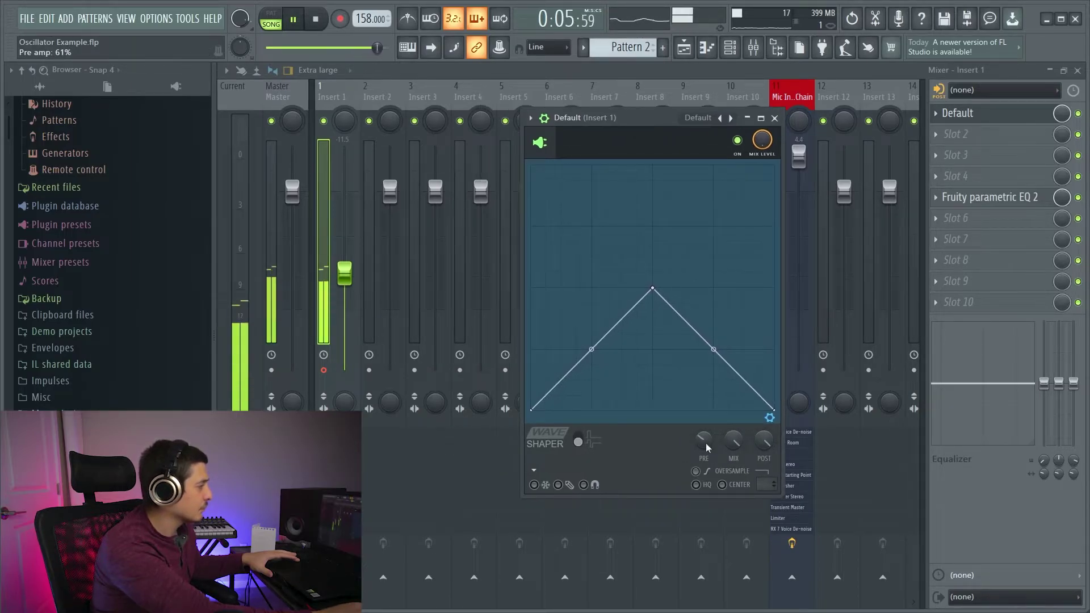
key("space")
left_click_drag(633, 118, 686, 127)
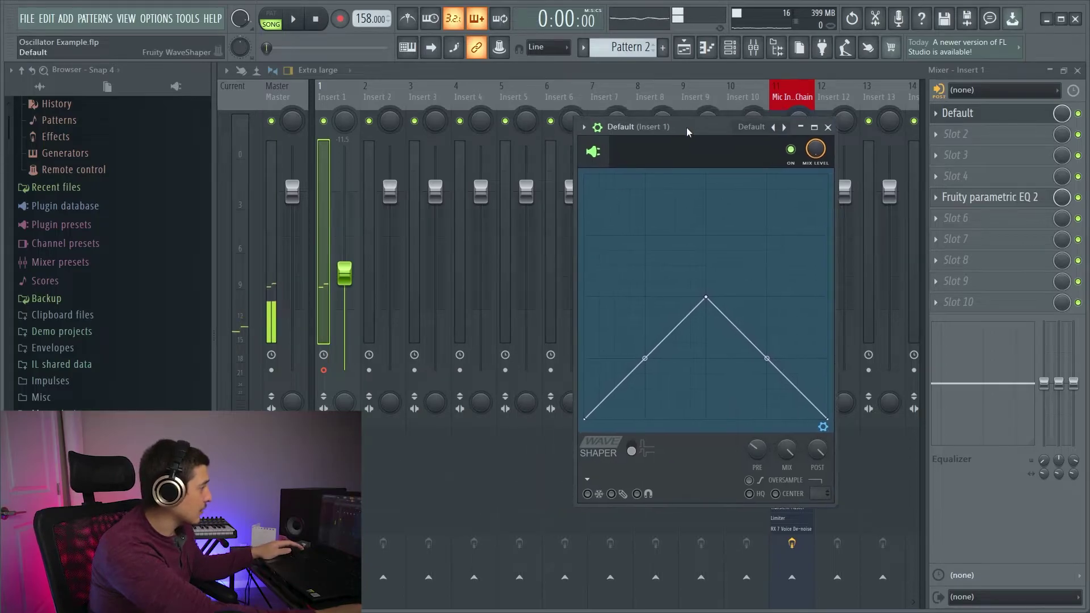
Close the WaveShaper and show the Playlist with the recorded Track 2 clip selected.
left_click(828, 127)
key("F5")
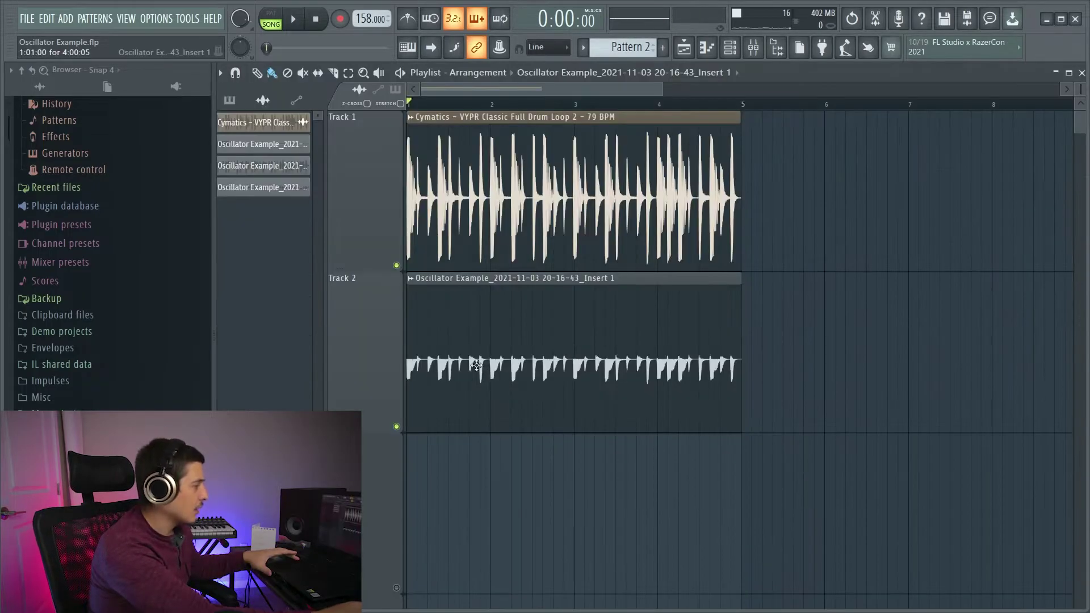
left_click_drag(465, 311, 431, 365)
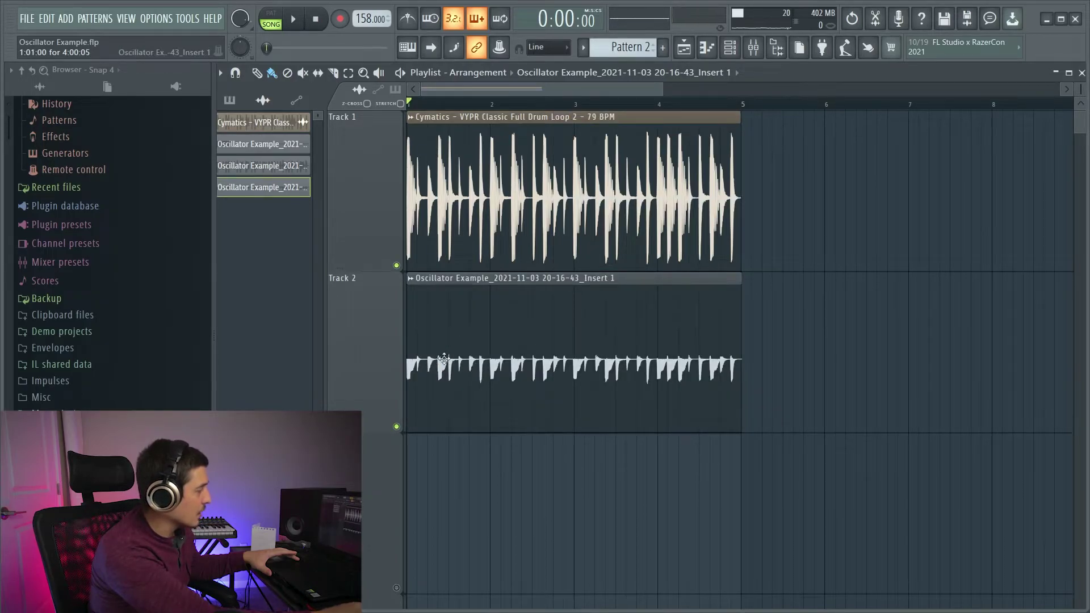
left_click_drag(665, 90, 639, 90)
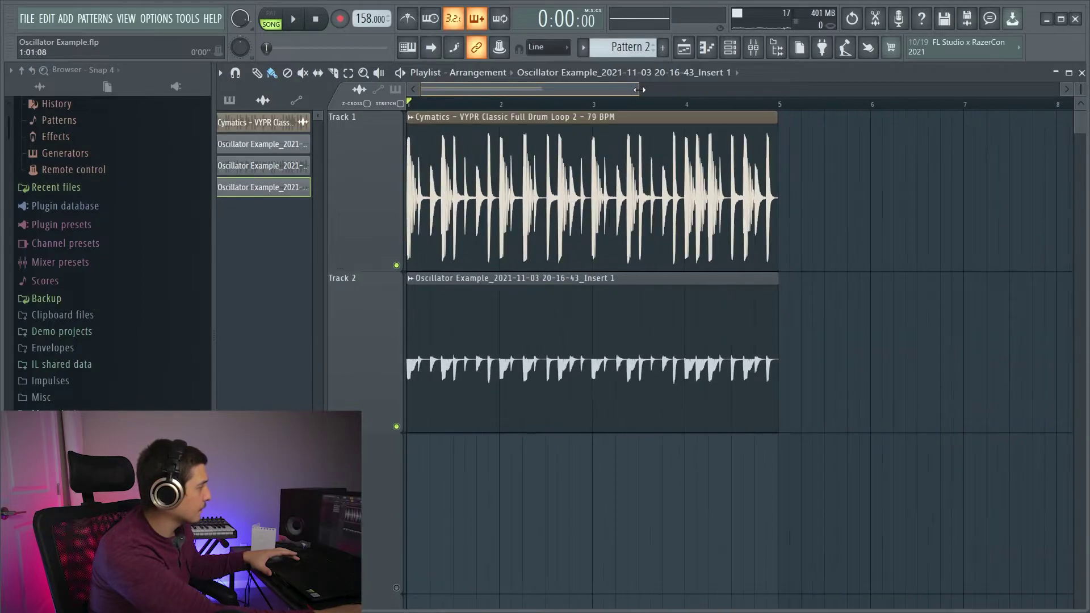
Audition the Track 2 clip with Track 1 muted, then unmute Track 1 and bring up the Mixer.
left_click(397, 266)
key("space")
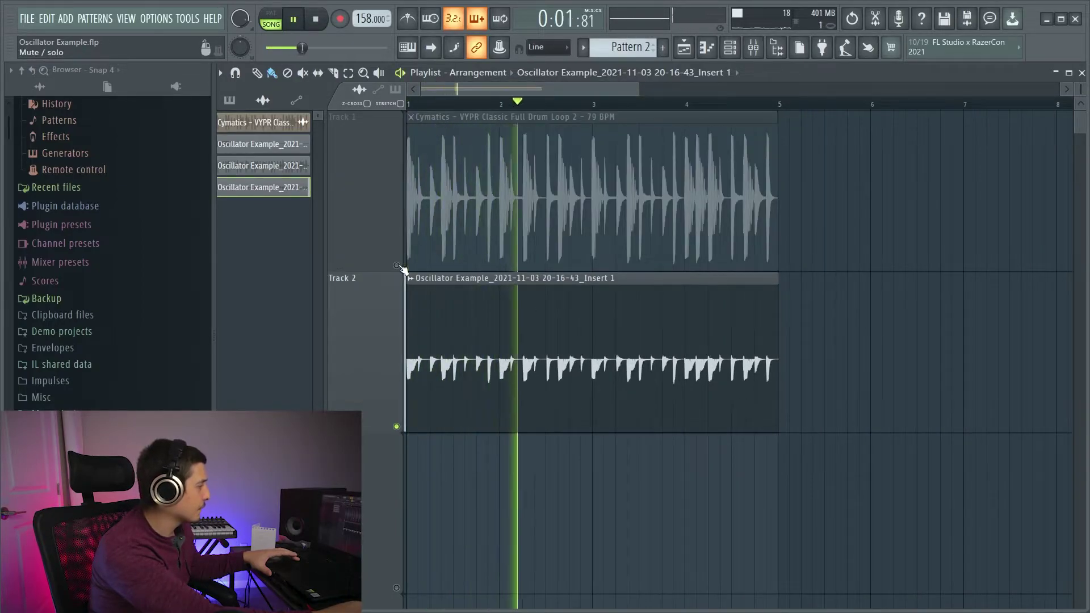
key("space")
left_click(397, 266)
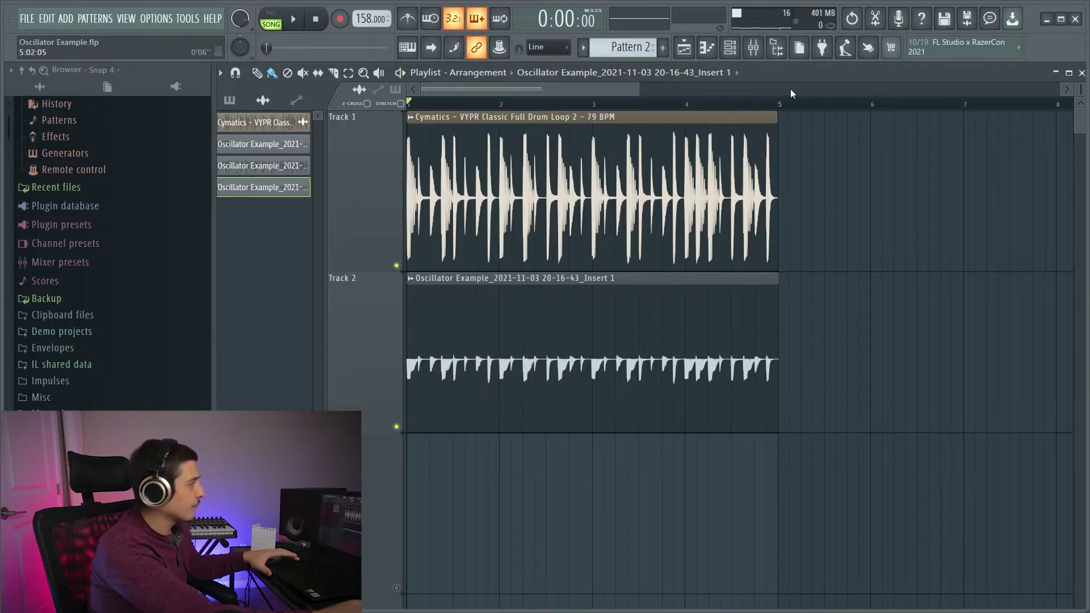
left_click(757, 53)
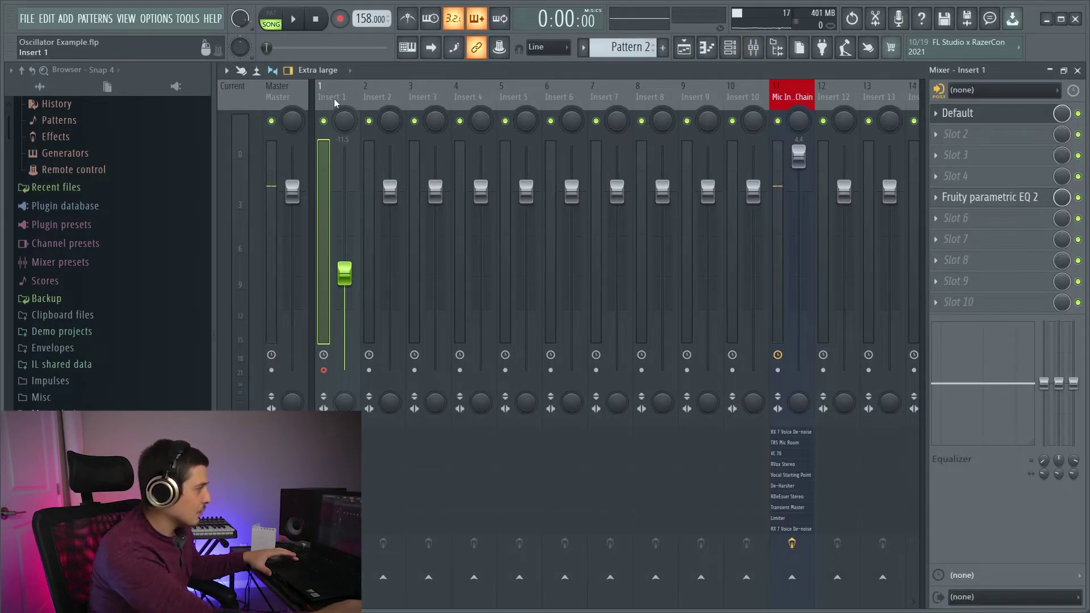
Invert the Insert 1 WaveShaper curve by raising its start point to the top, then return to the Playlist.
left_click(946, 113)
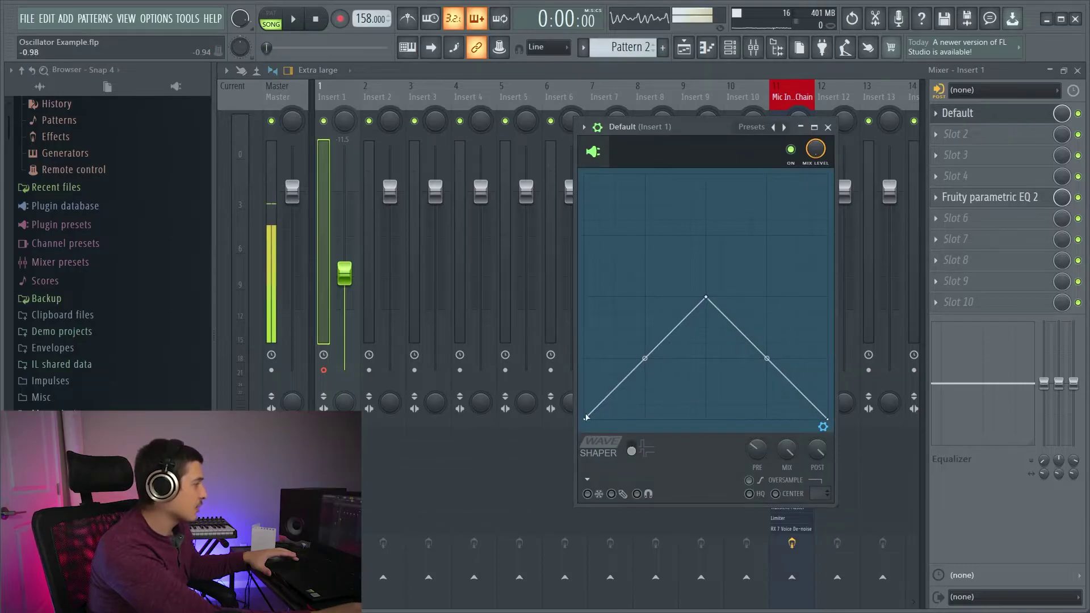
left_click_drag(588, 417, 585, 176)
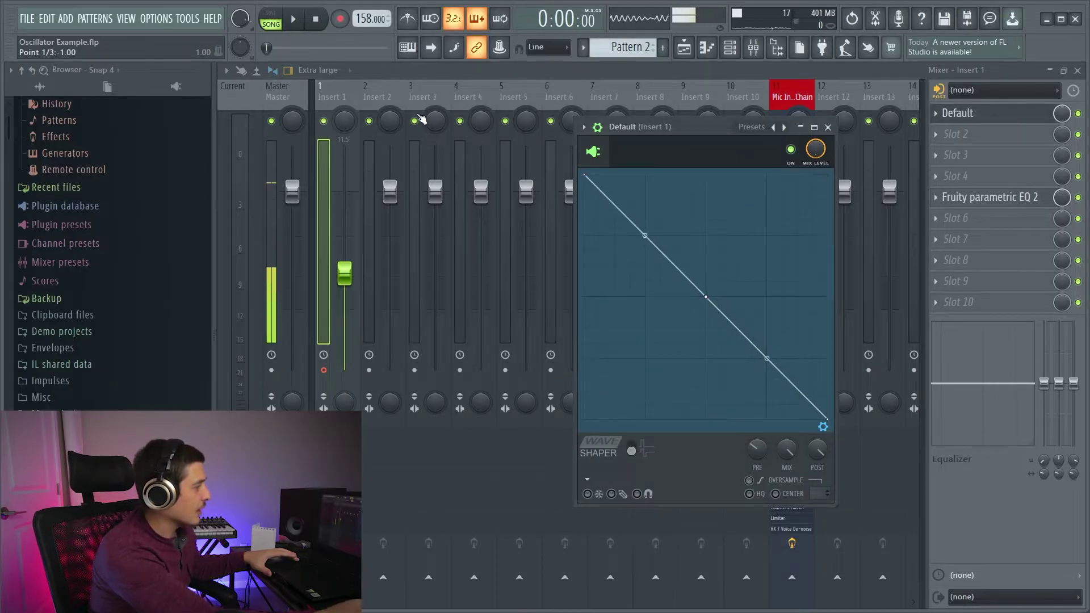
key("Escape")
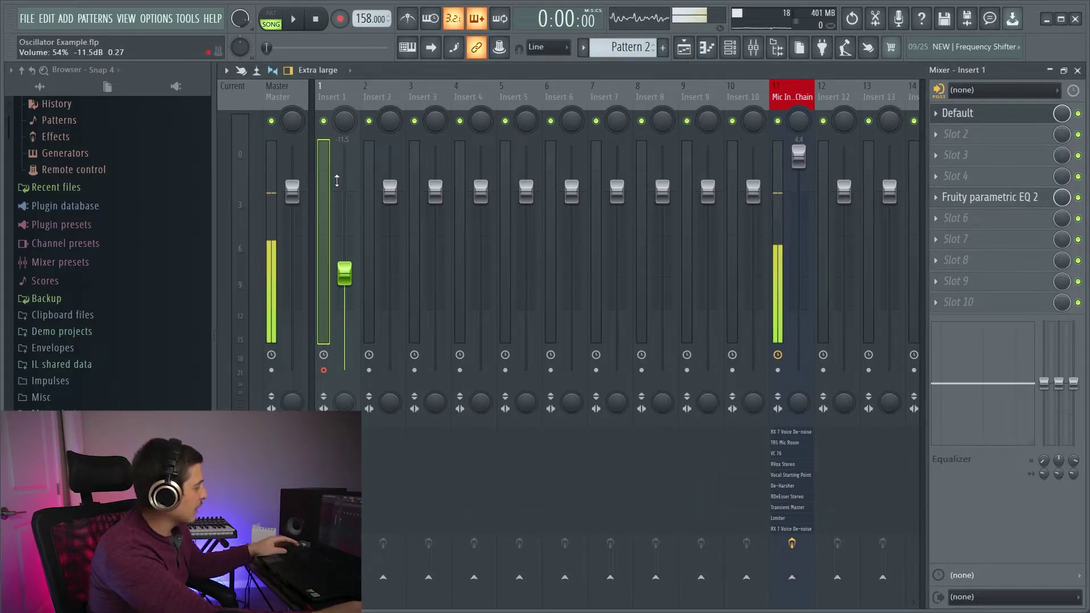
left_click(1063, 70)
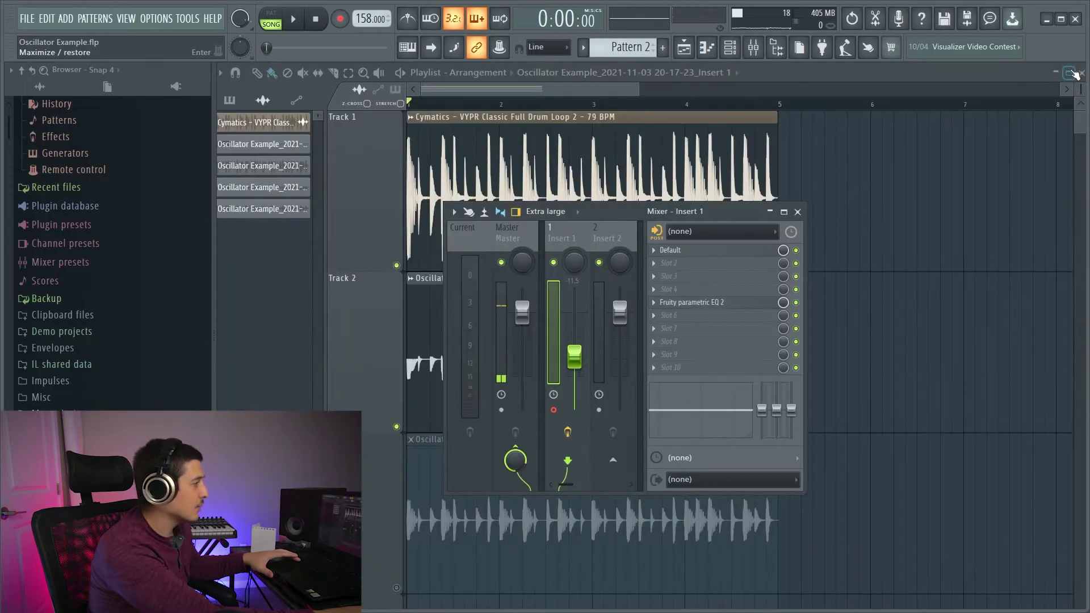
left_click(1070, 73)
Move the recorded inverted clip onto Track 1 and shuffle the drum loop between Tracks 1 and 2.
left_click_drag(641, 90, 383, 96)
left_click_drag(555, 297, 549, 174)
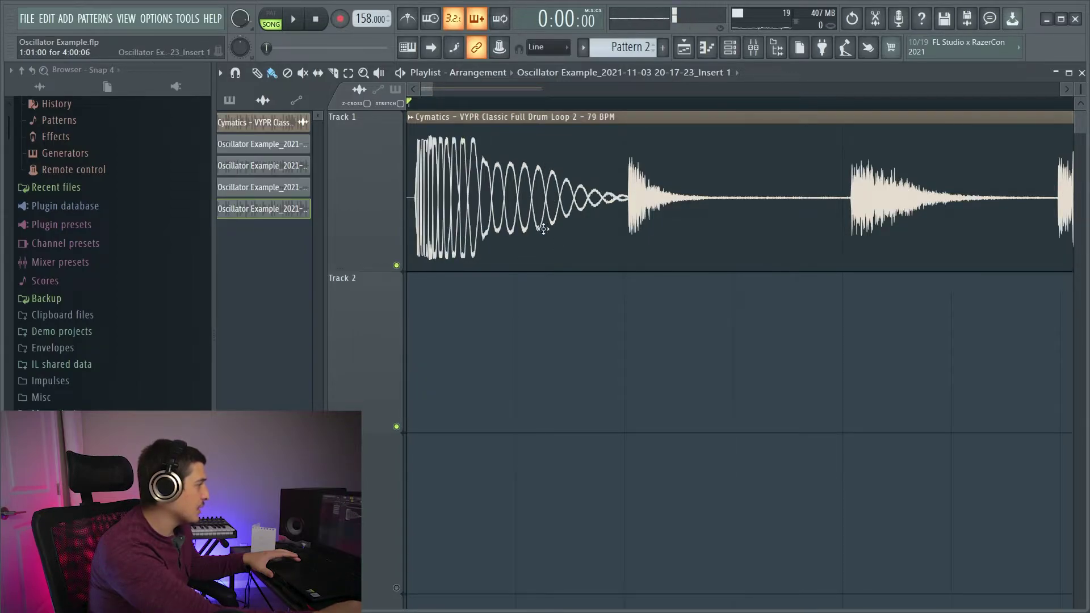
left_click_drag(548, 206, 514, 369)
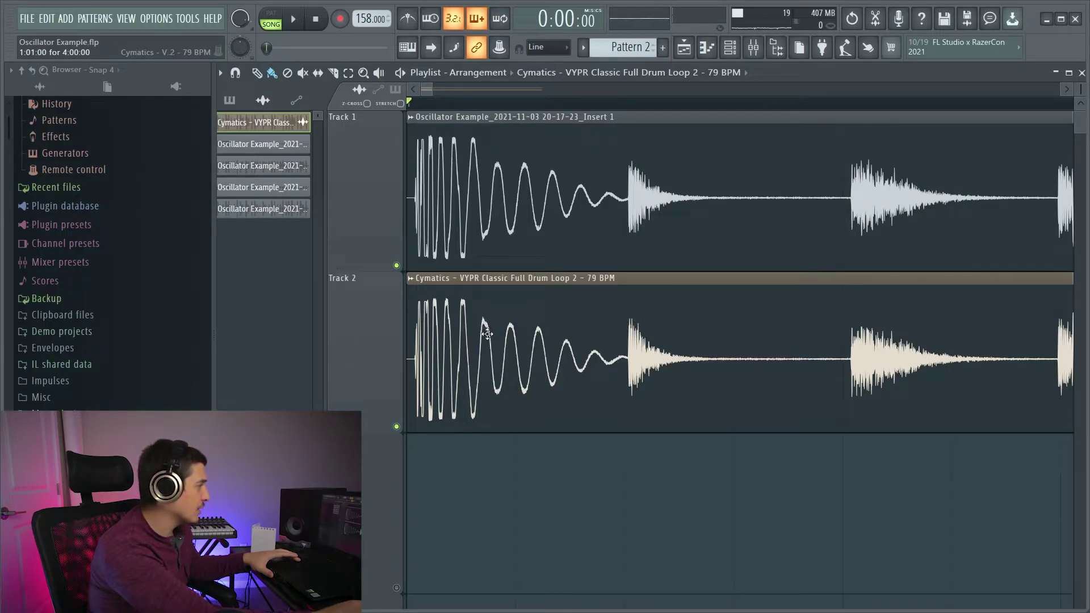
left_click_drag(521, 383, 476, 188)
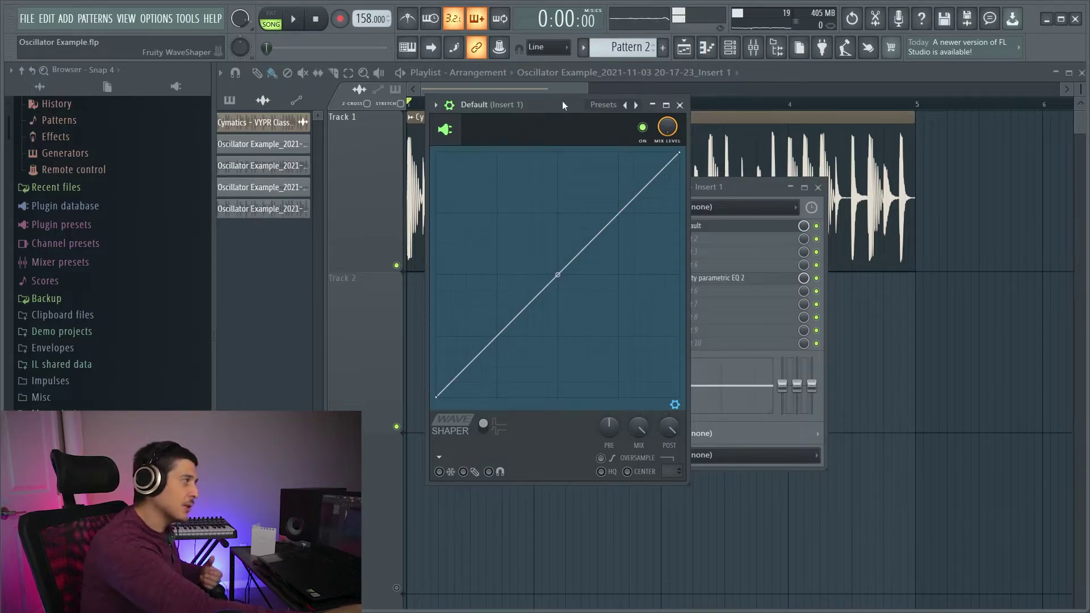
left_click_drag(562, 102, 478, 119)
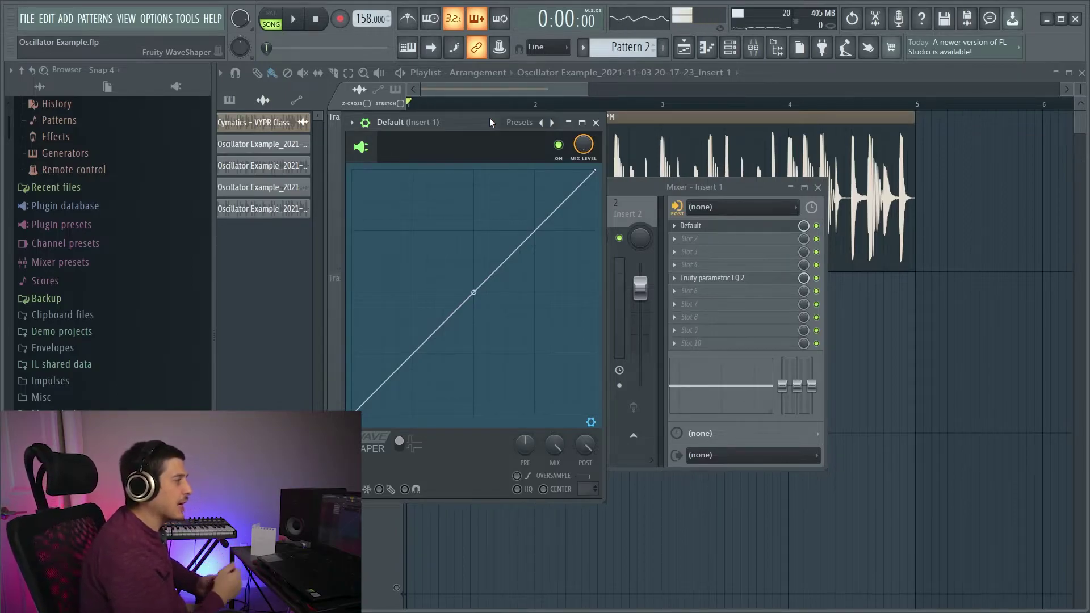
left_click_drag(489, 122, 600, 182)
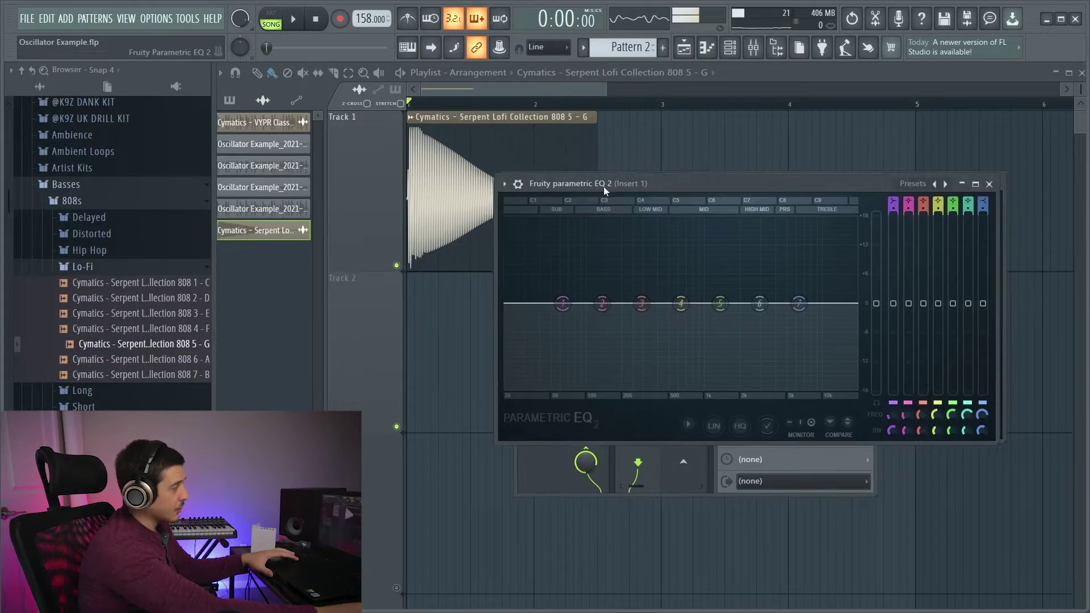
Audition the lo-fi 808 with Parametric EQ 2 open, then bring up the Insert 1 WaveShaper.
key("space")
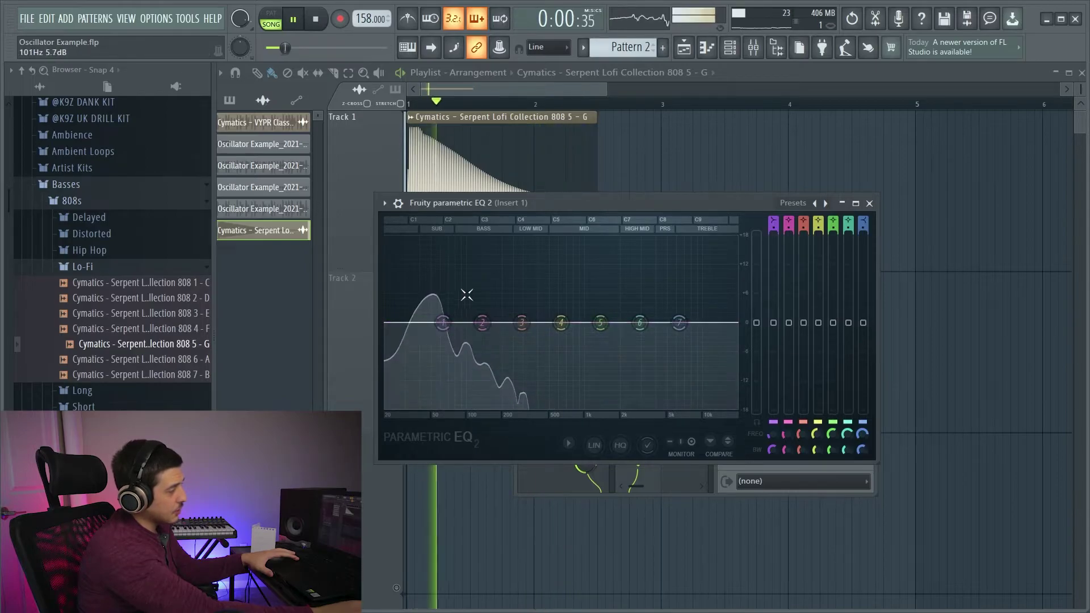
left_click_drag(570, 203, 617, 333)
left_click(740, 251)
key("space")
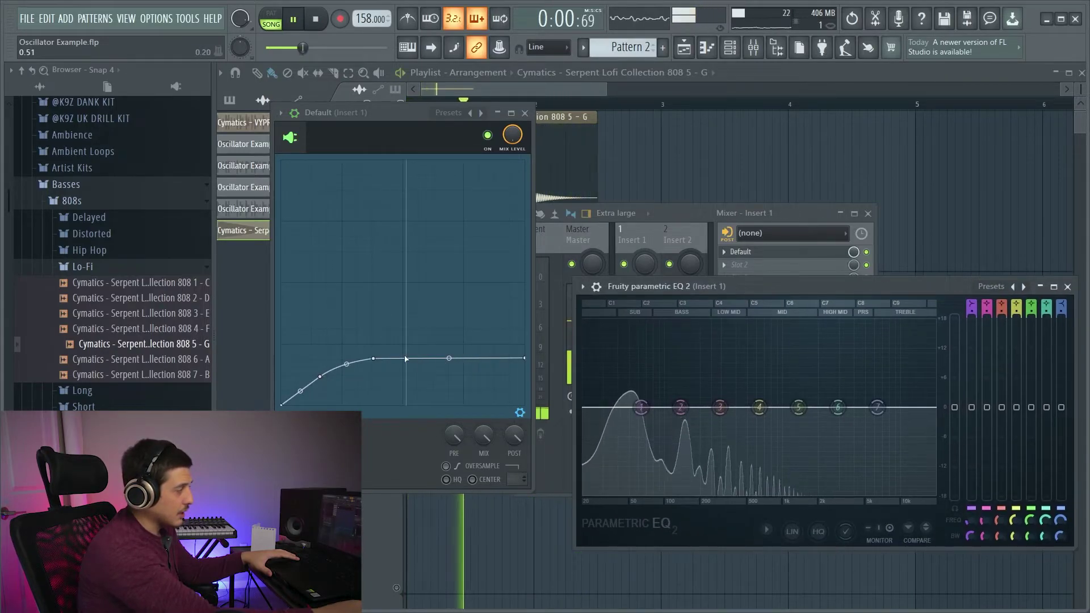
key("space")
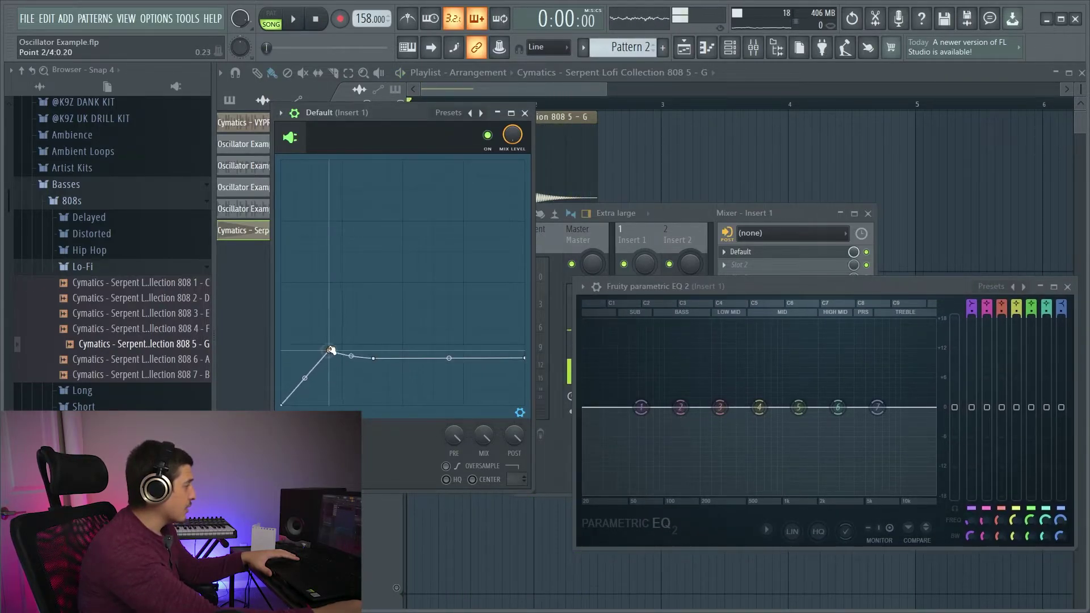
key("space")
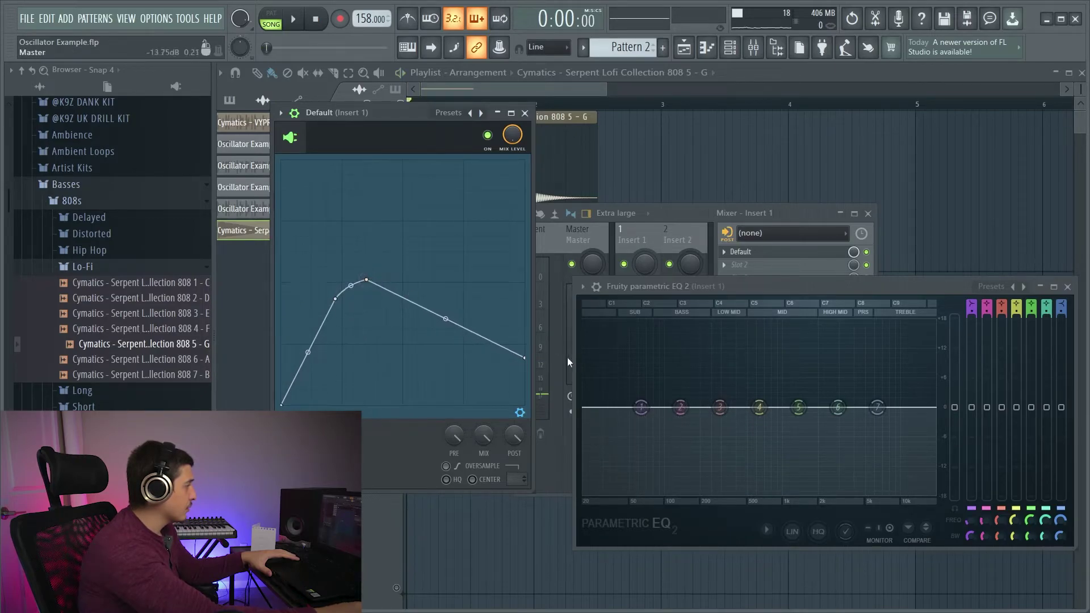
key("space")
Drag the end, rising and peak points into a steep rise that levels into a gentle plateau.
left_click_drag(524, 358, 525, 272)
mouse_move(335, 297)
left_mouse_down()
mouse_move(345, 305)
mouse_move(372, 288)
mouse_move(330, 311)
left_mouse_up()
key("space")
left_click_drag(525, 271, 529, 281)
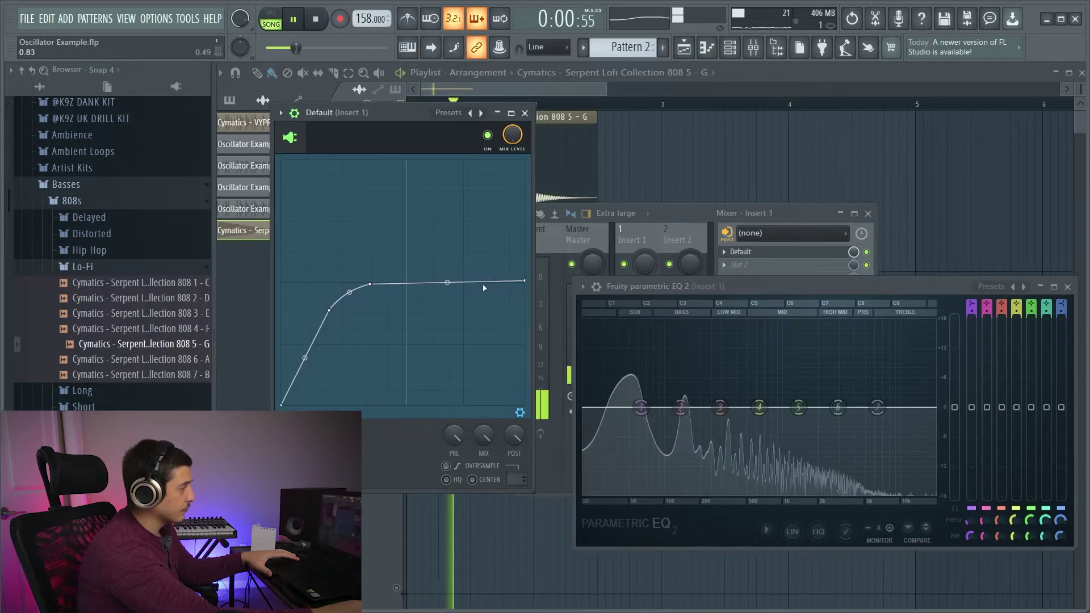
left_click_drag(376, 284, 411, 260)
left_click_drag(328, 310, 349, 300)
left_click_drag(414, 258, 410, 262)
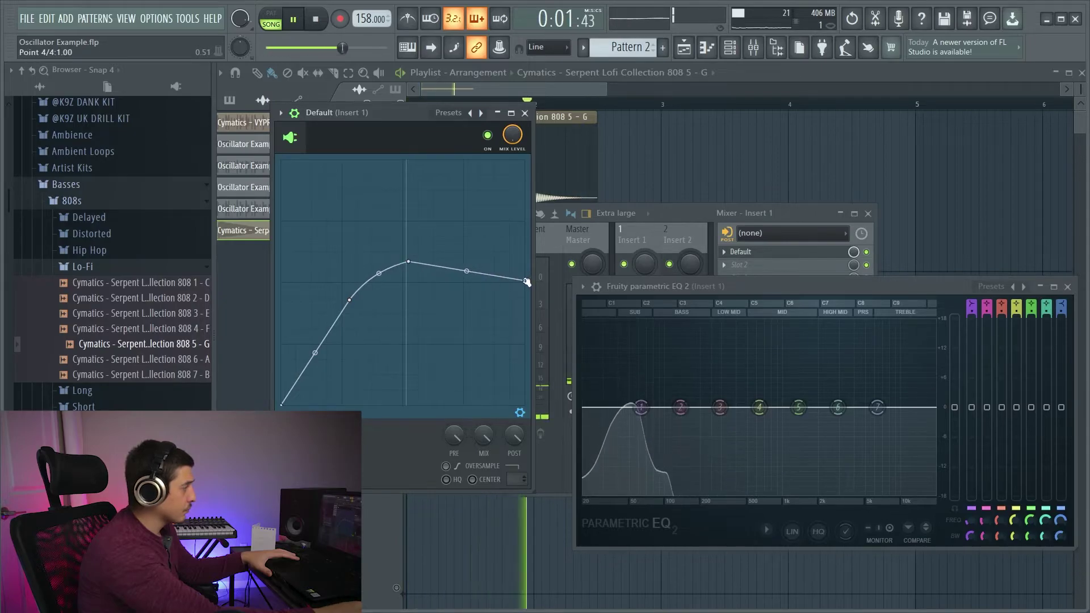
left_click_drag(527, 282, 524, 261)
left_click_drag(408, 262, 383, 276)
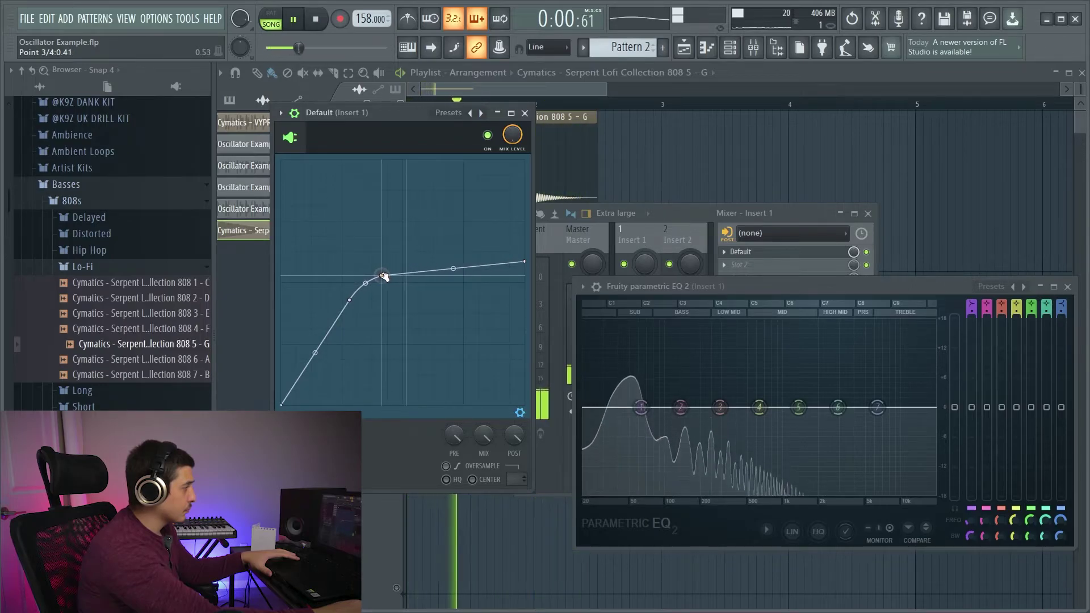